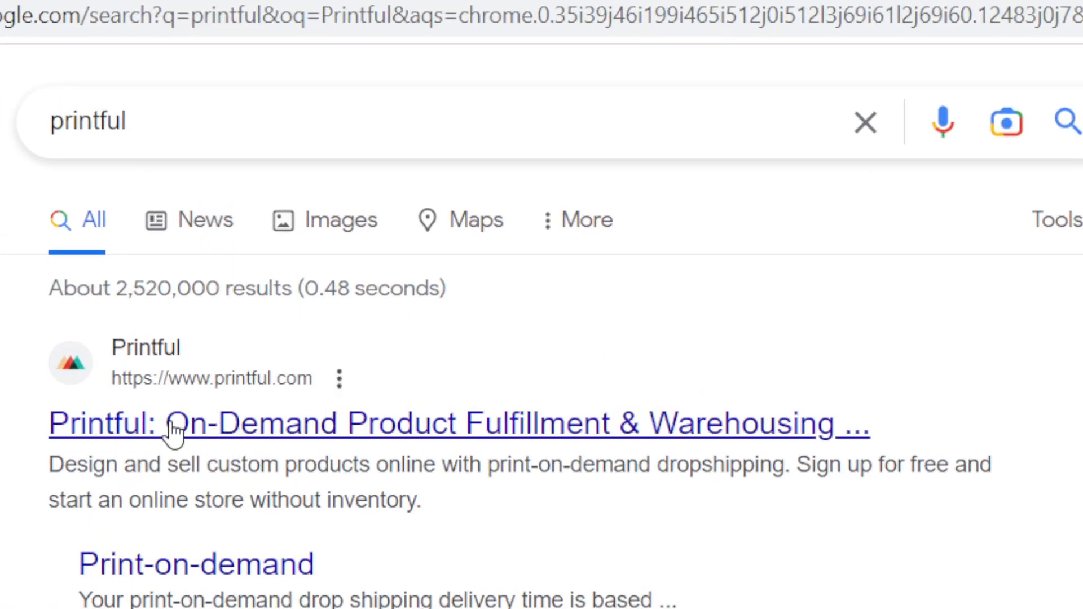
Open the Printful website, allow all cookies, and choose to sign up with e-mail.
left_click(174, 433)
left_click(604, 39)
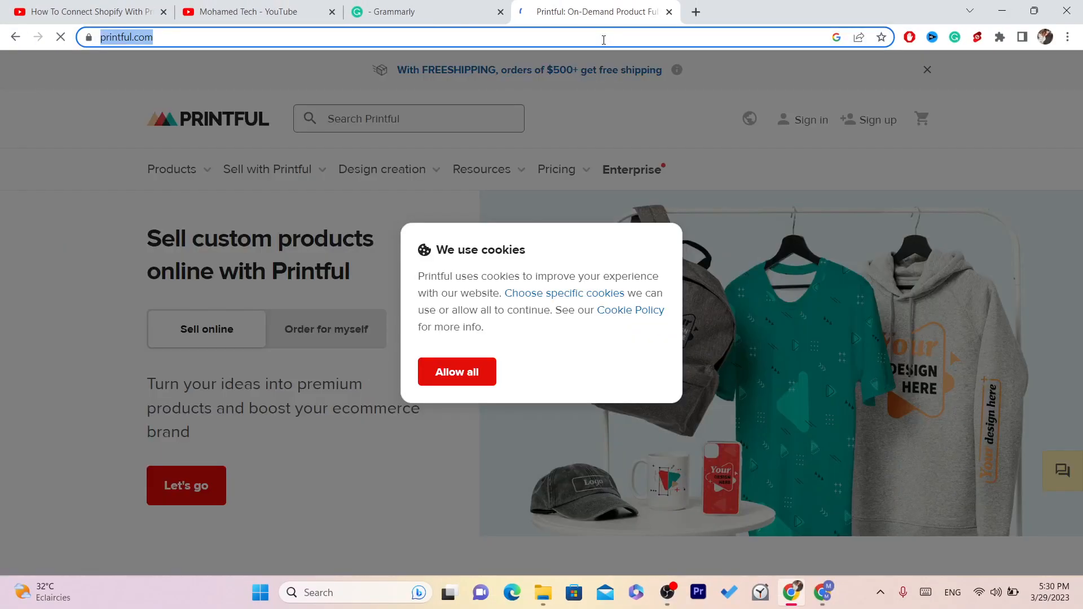
left_click(477, 372)
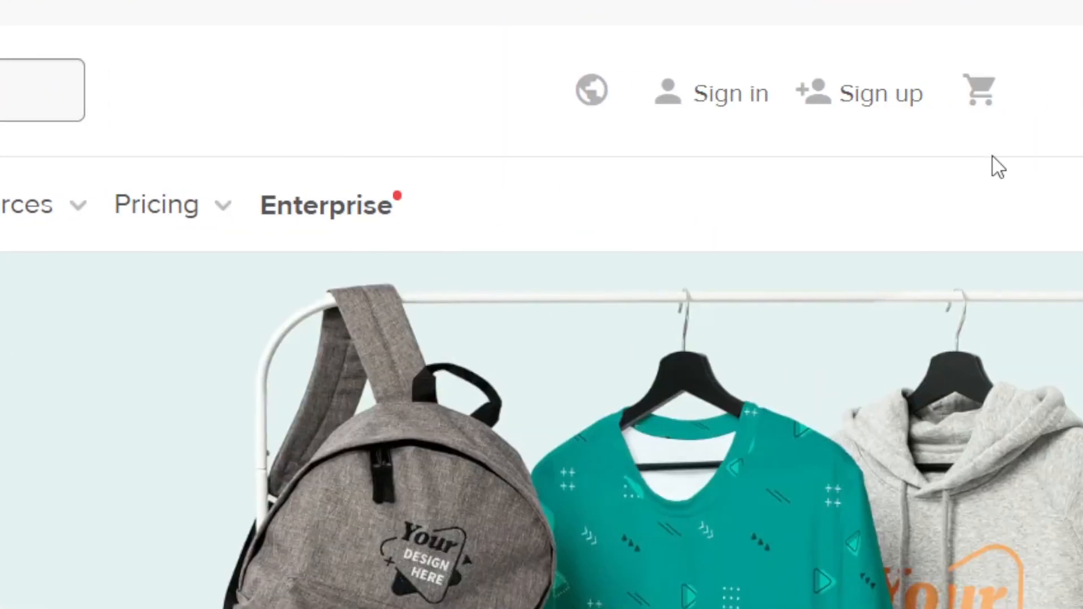
left_click(880, 110)
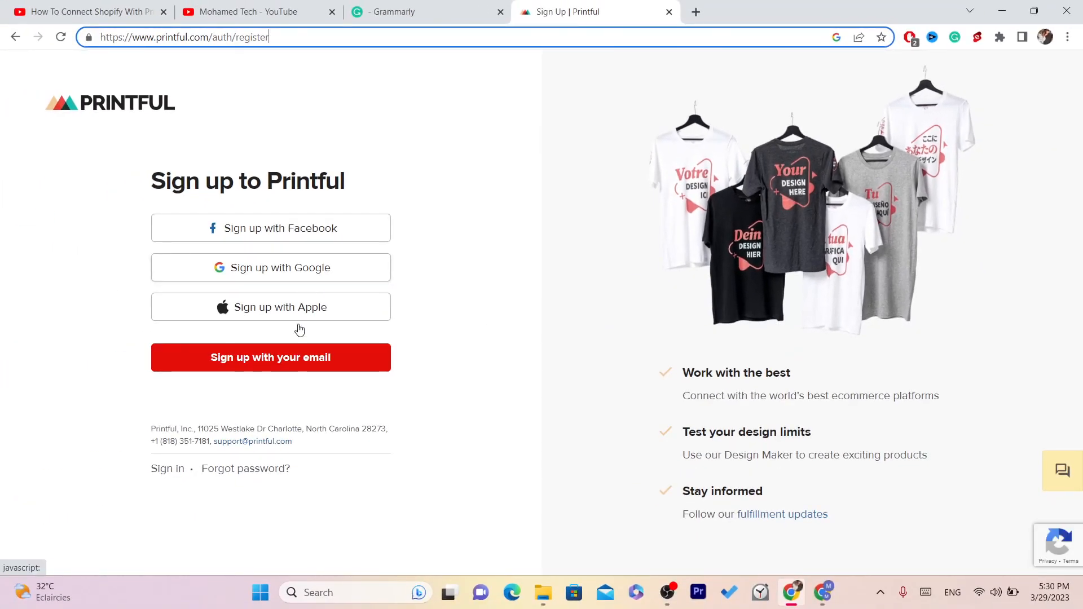
left_click(241, 364)
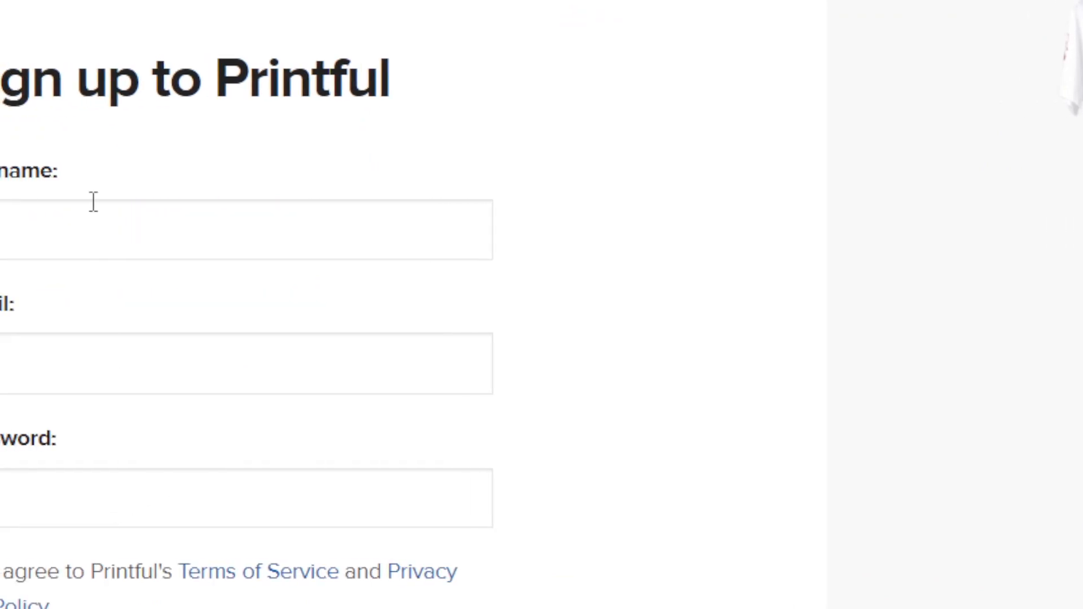
Fill in the full name, e-mail address and password, accept the terms, and submit.
left_click(85, 234)
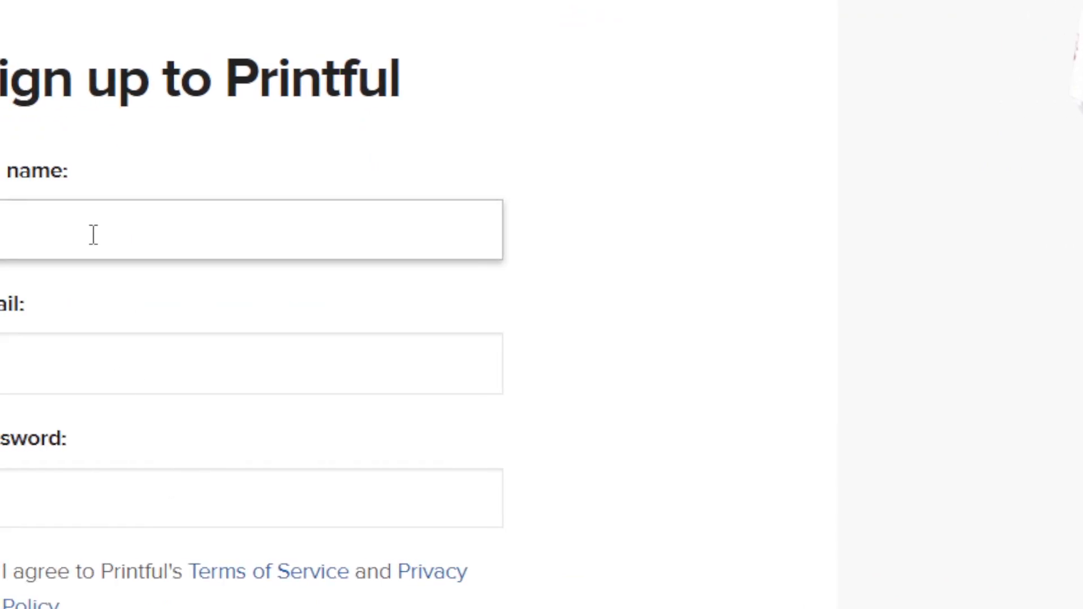
type("mohamed")
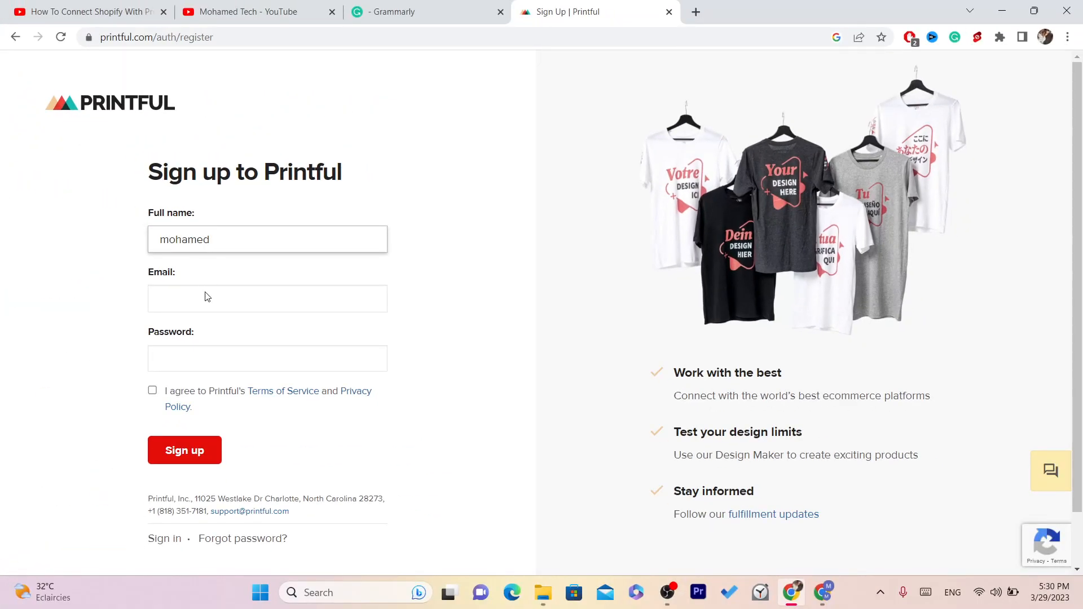
left_click(205, 295)
left_click(220, 359)
left_click(213, 353)
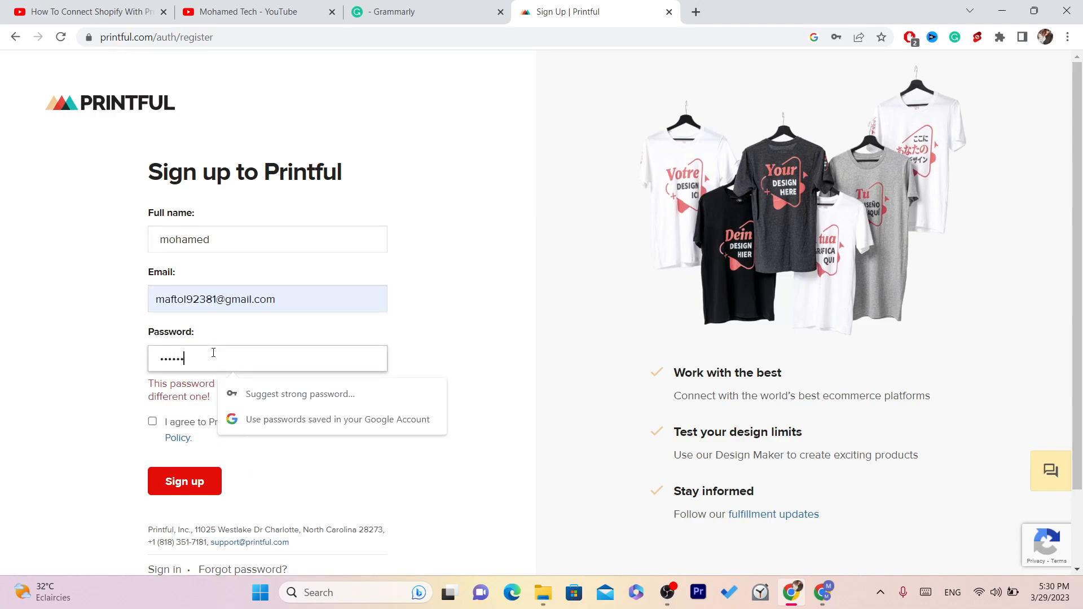
left_click(152, 421)
left_click(184, 482)
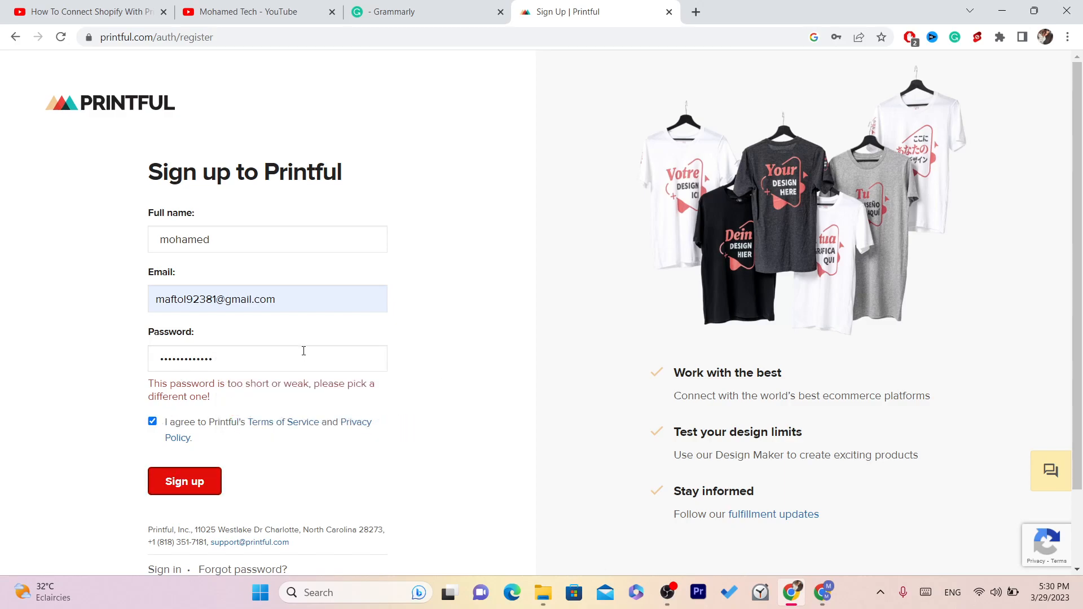
Clear the rejected password and retry submitting the sign-up form.
left_click(244, 353)
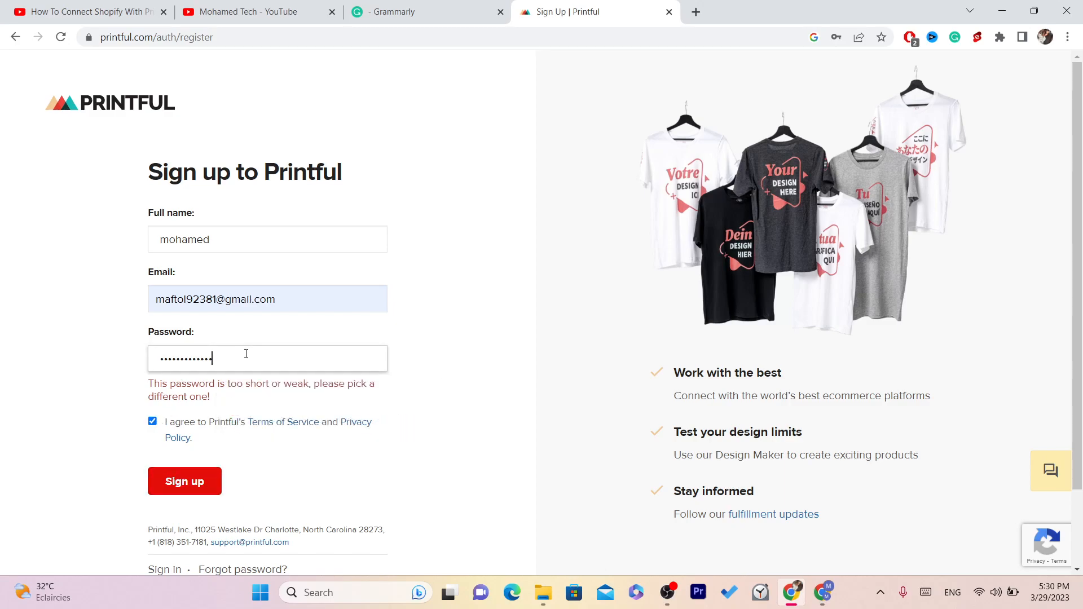
key("ctrl+a")
key("BackSpace")
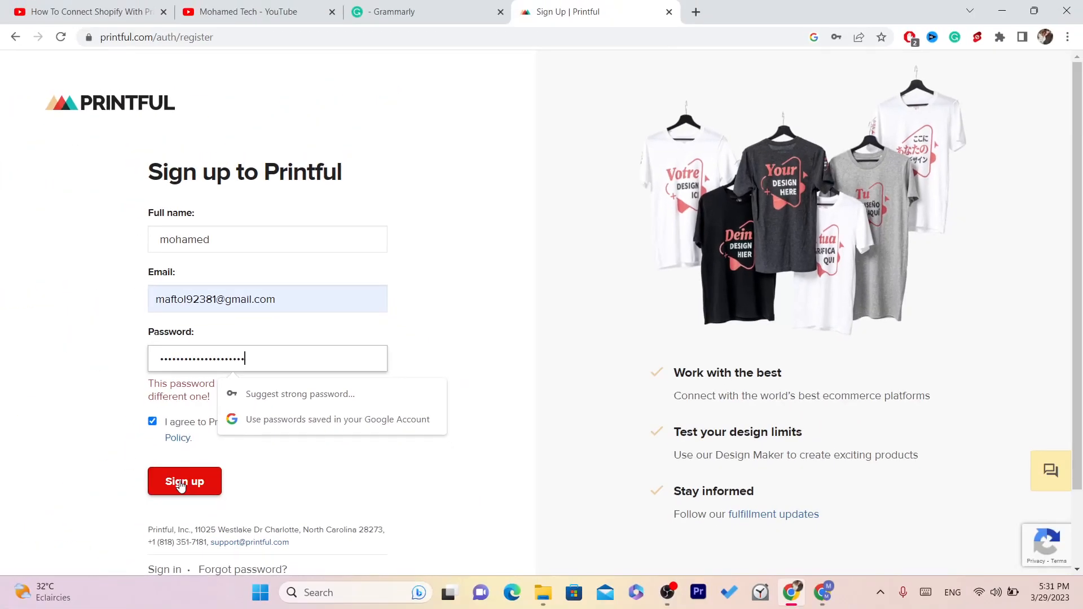
left_click(181, 487)
left_click(182, 481)
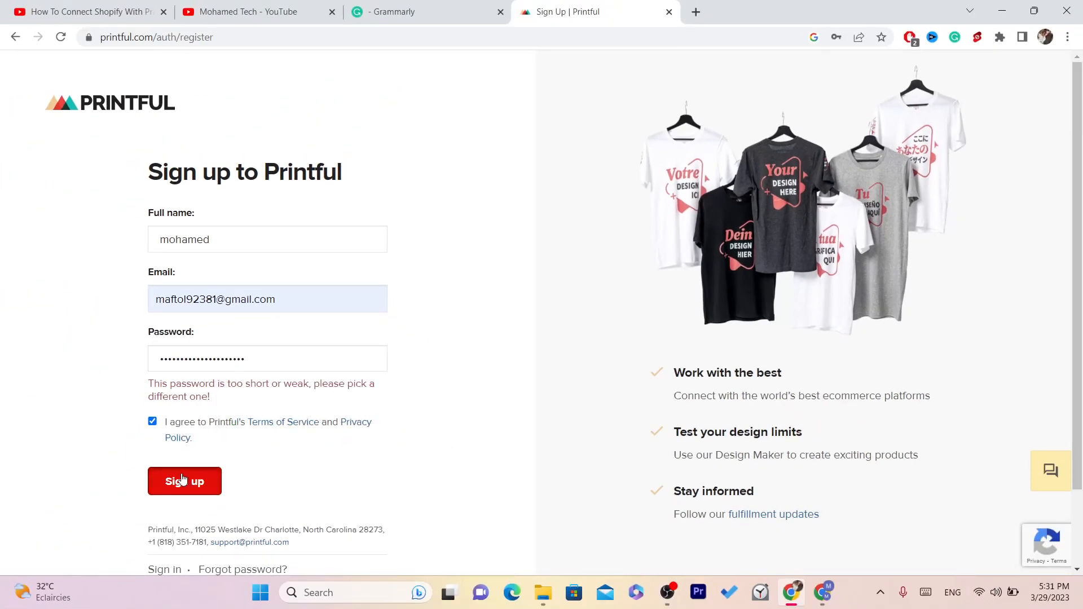
left_click(226, 287)
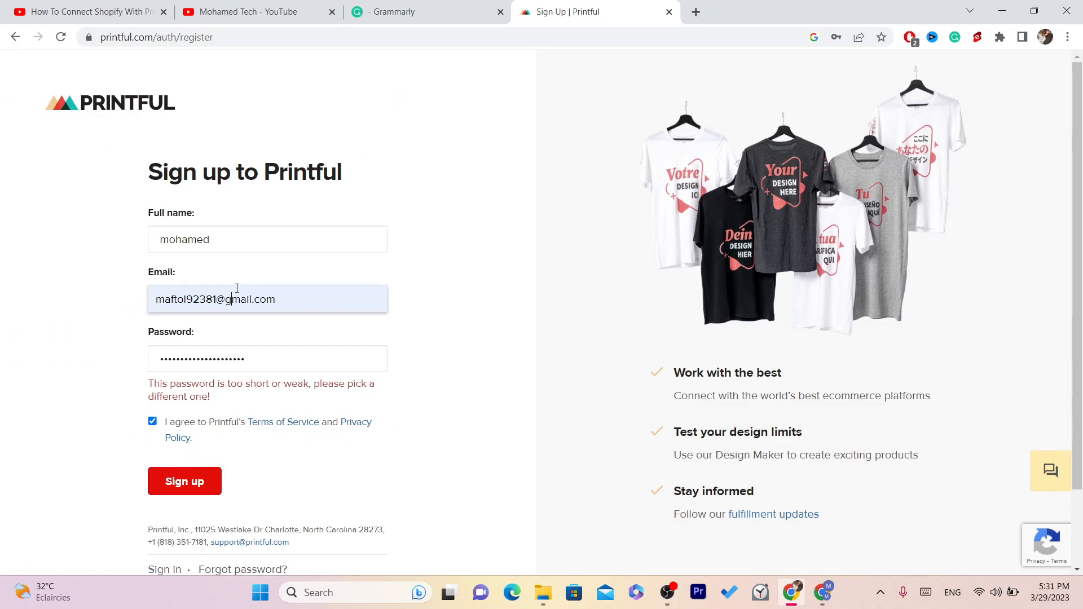
triple_click(237, 289)
left_click(248, 352)
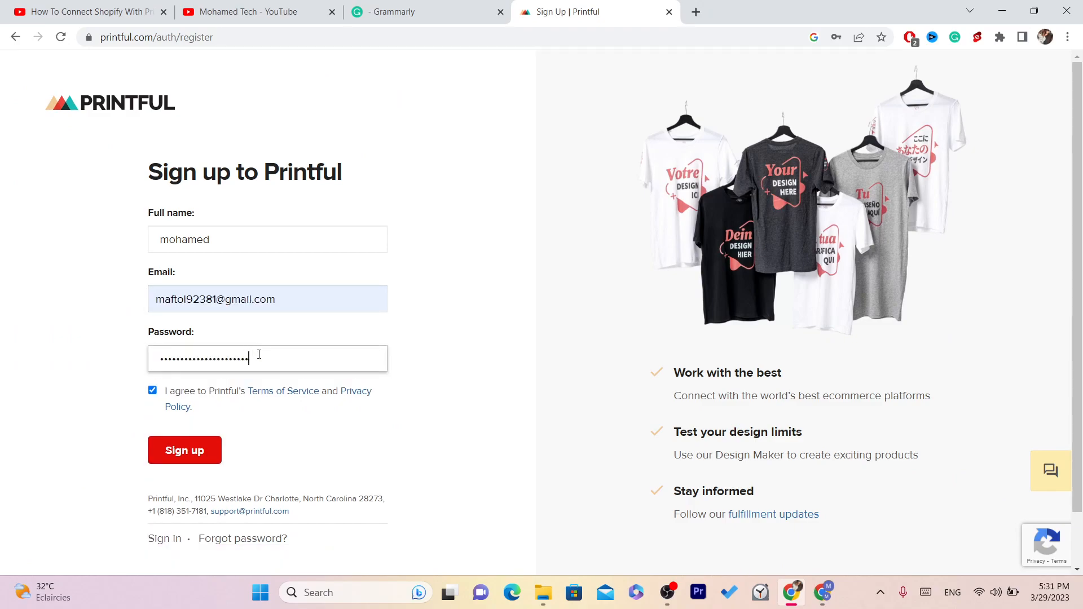
left_click(189, 451)
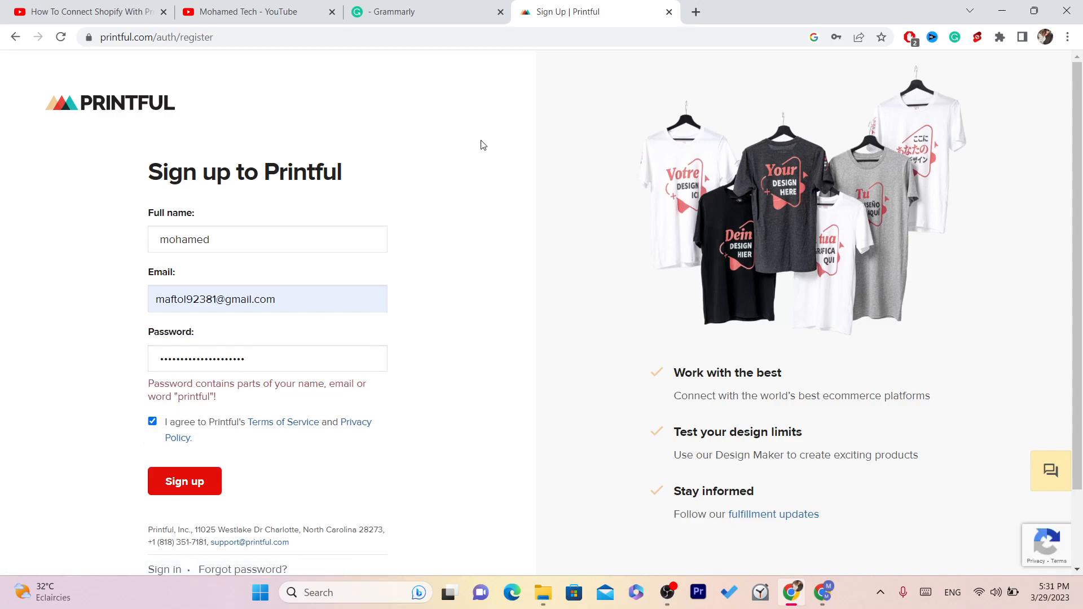
Copy the e-mail address into a scratch field and trim the end of its domain.
left_click(263, 361)
triple_click(230, 297)
key("ctrl+c")
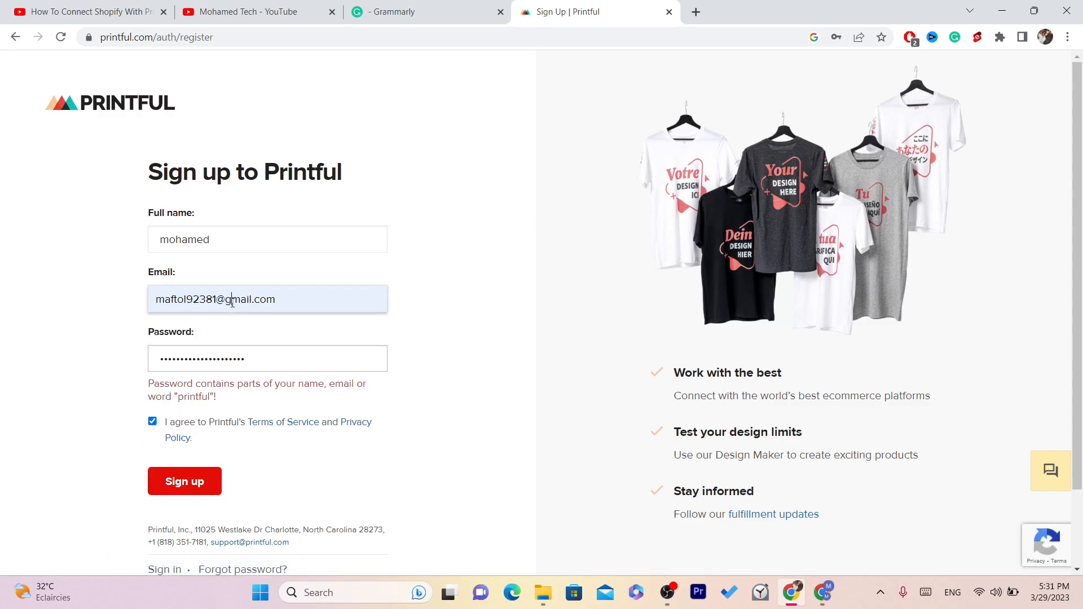
left_click_drag(225, 299, 282, 44)
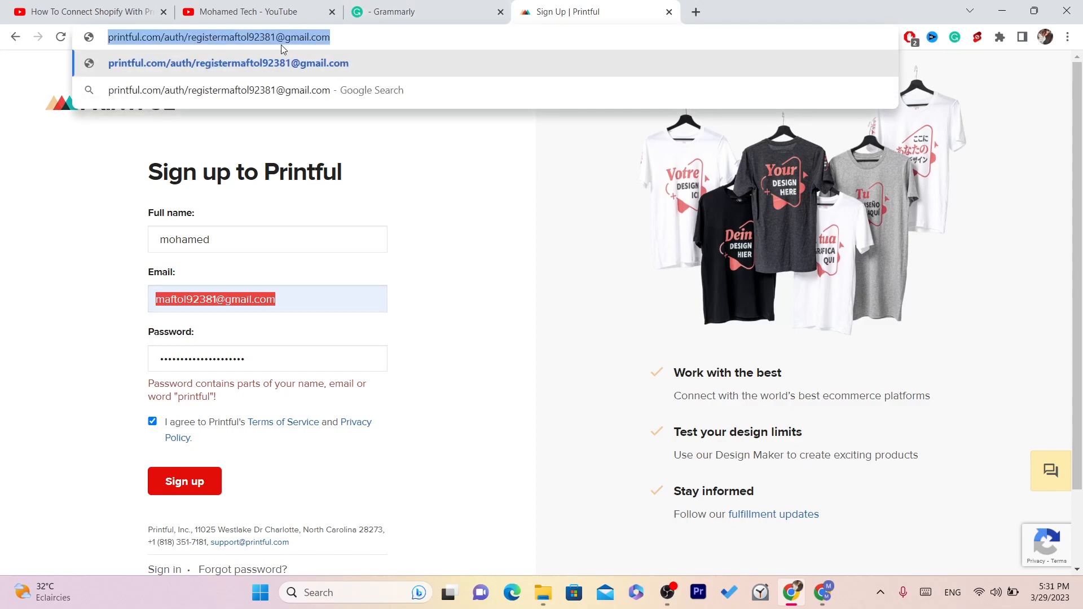
left_click(247, 350)
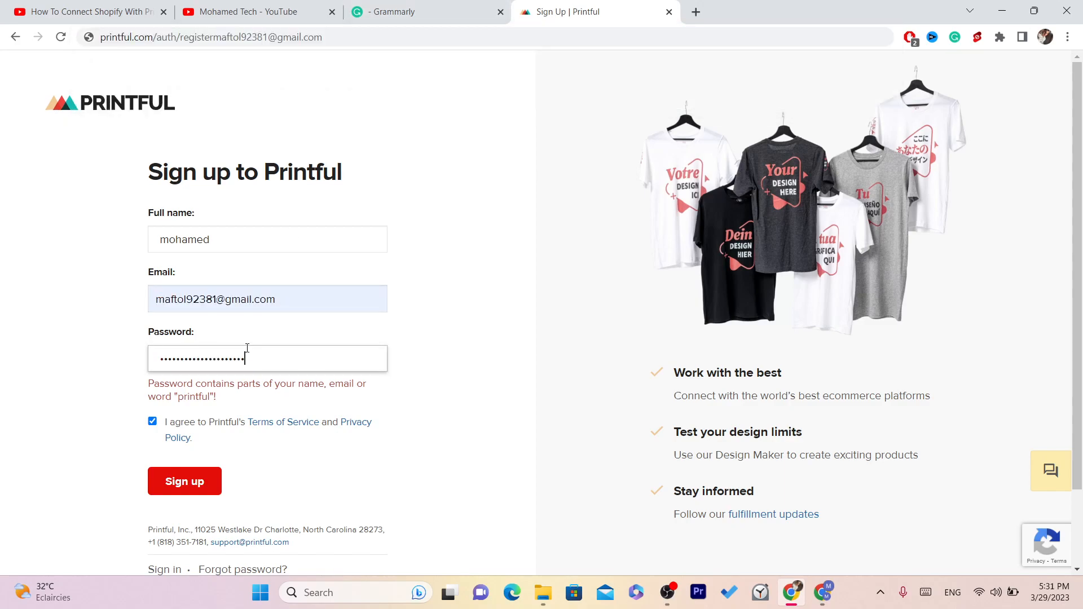
left_click(322, 36)
key("ctrl+v")
left_click_drag(191, 37, 219, 39)
key("BackSpace")
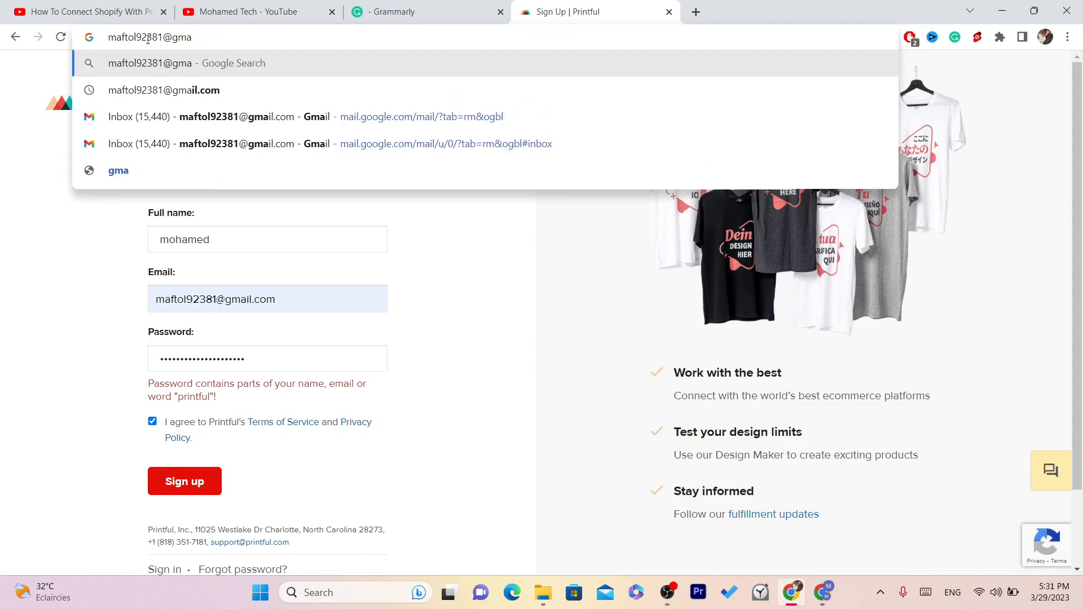
Edit the copied text into a new password and paste it over the old password.
left_click_drag(138, 37, 2, 17)
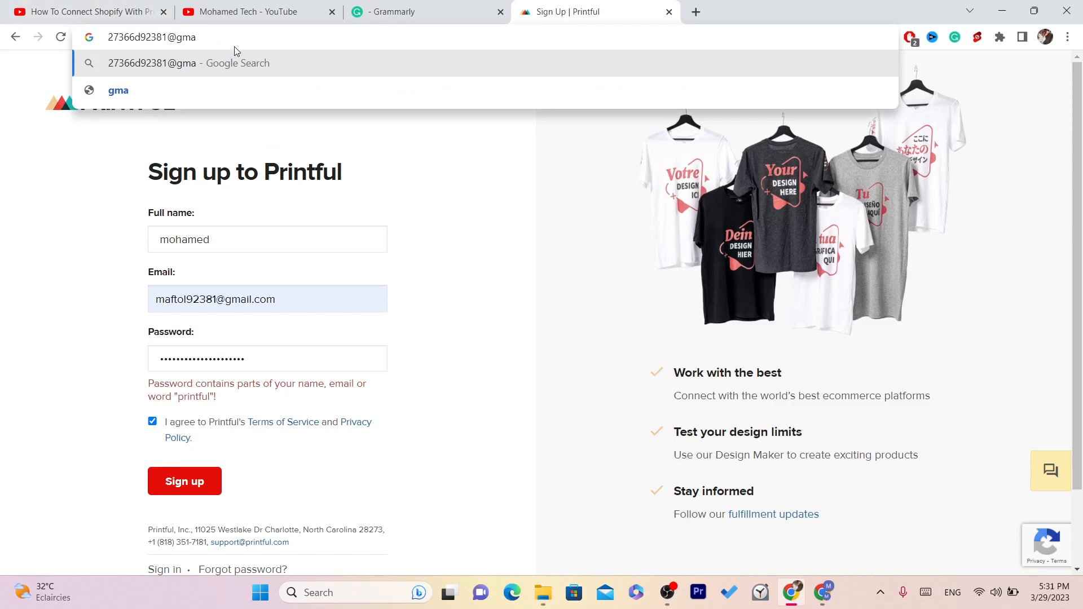
key("ctrl+a")
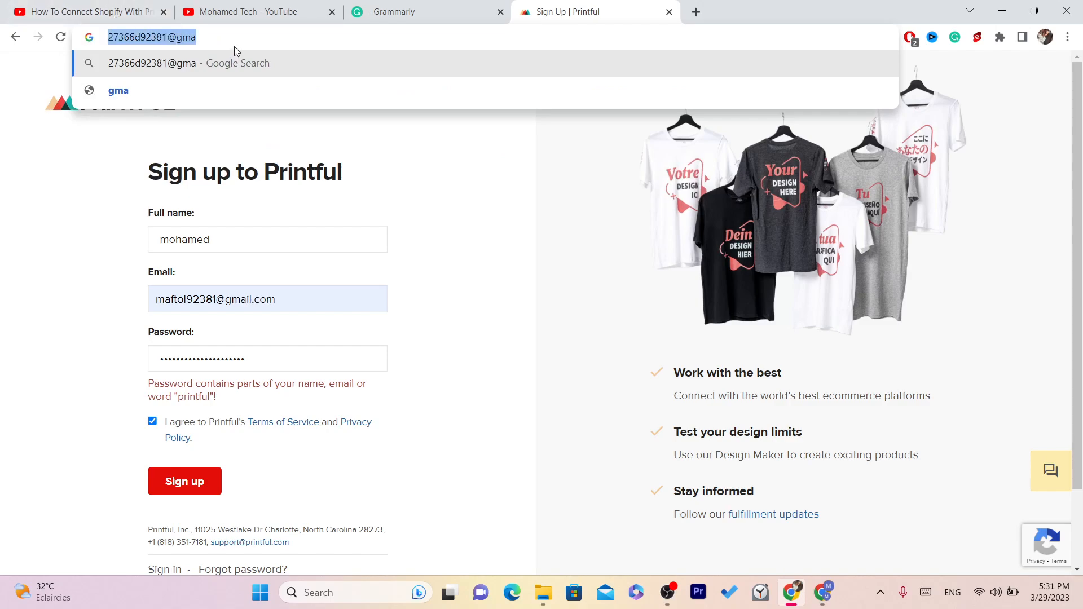
left_click(222, 364)
key("ctrl+a")
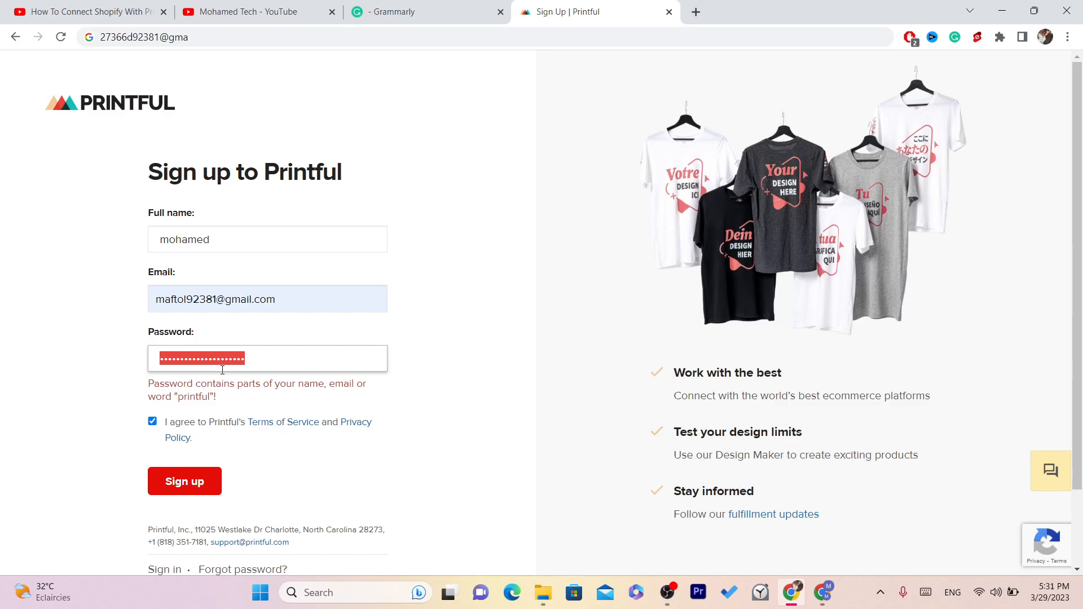
key("ctrl+v")
Submit sign-up, answer 'I'm just playing around' and 'Help me start selling my products online', save the password.
left_click(191, 457)
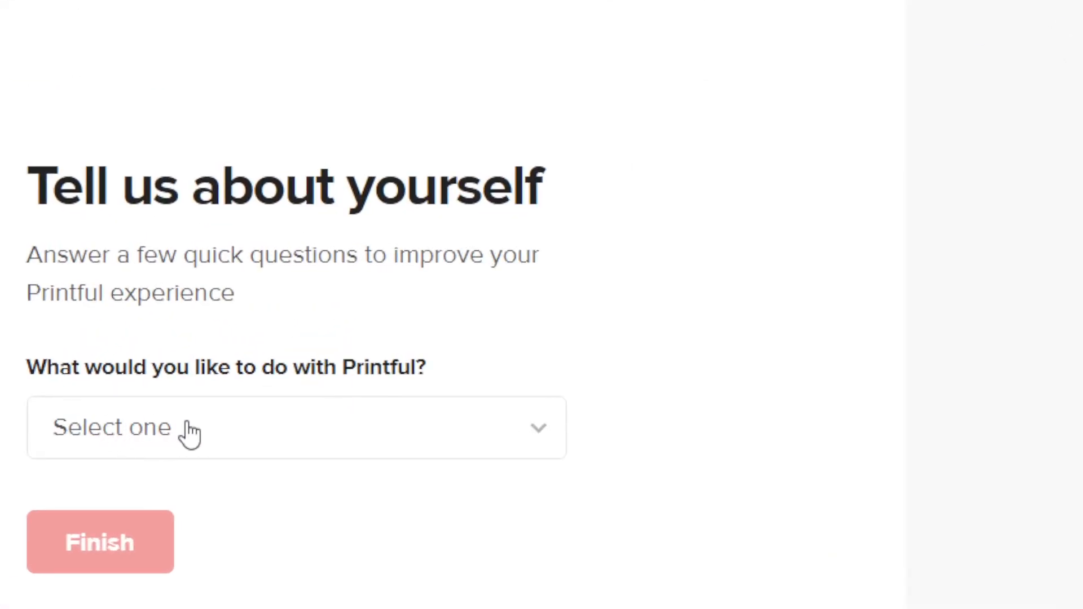
left_click(235, 442)
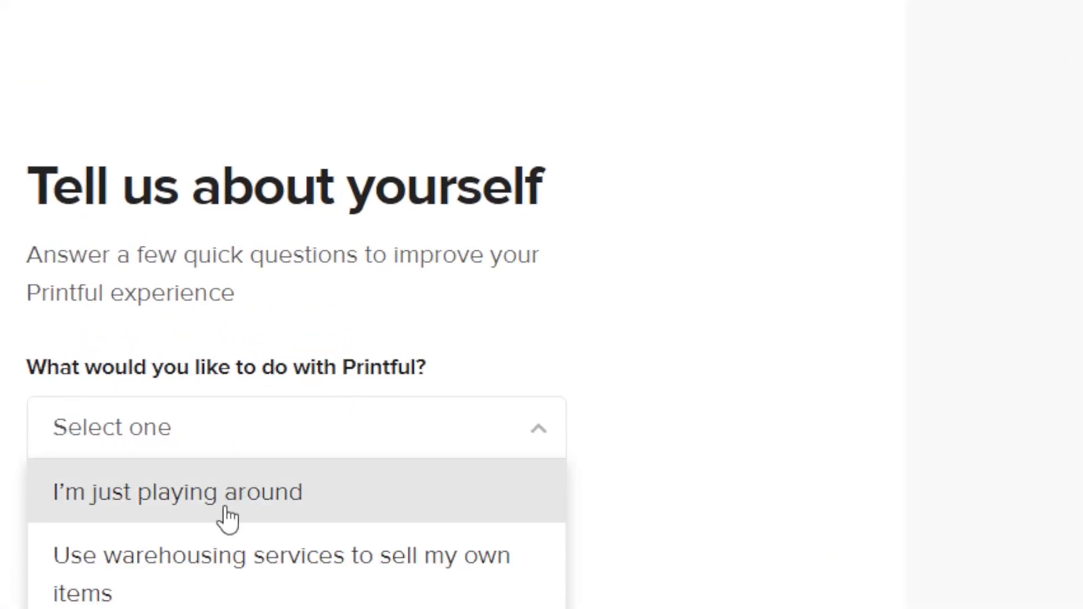
left_click(173, 505)
left_click(101, 527)
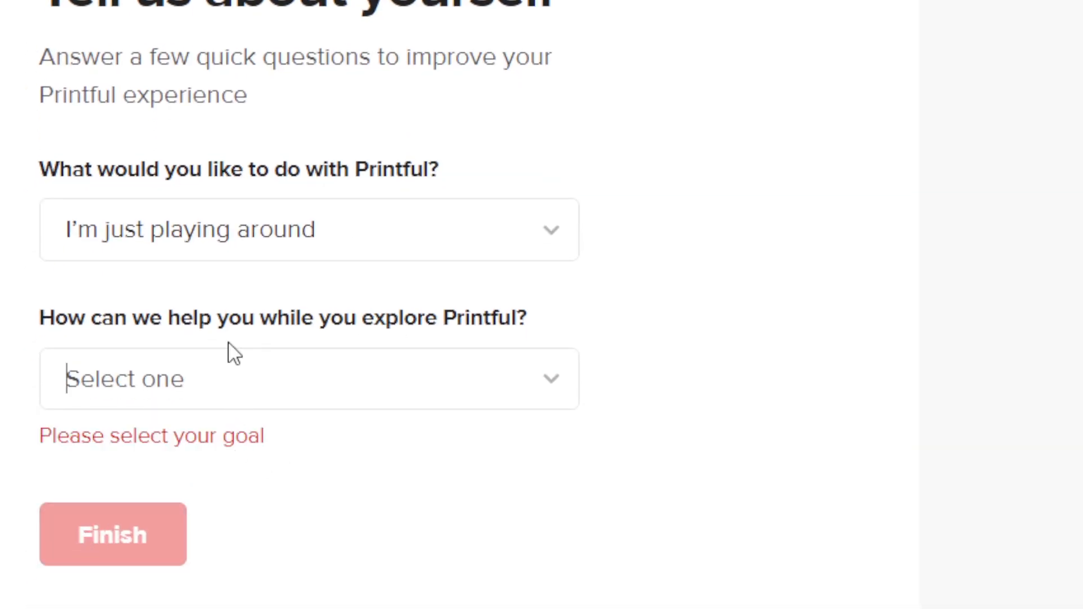
left_click(235, 379)
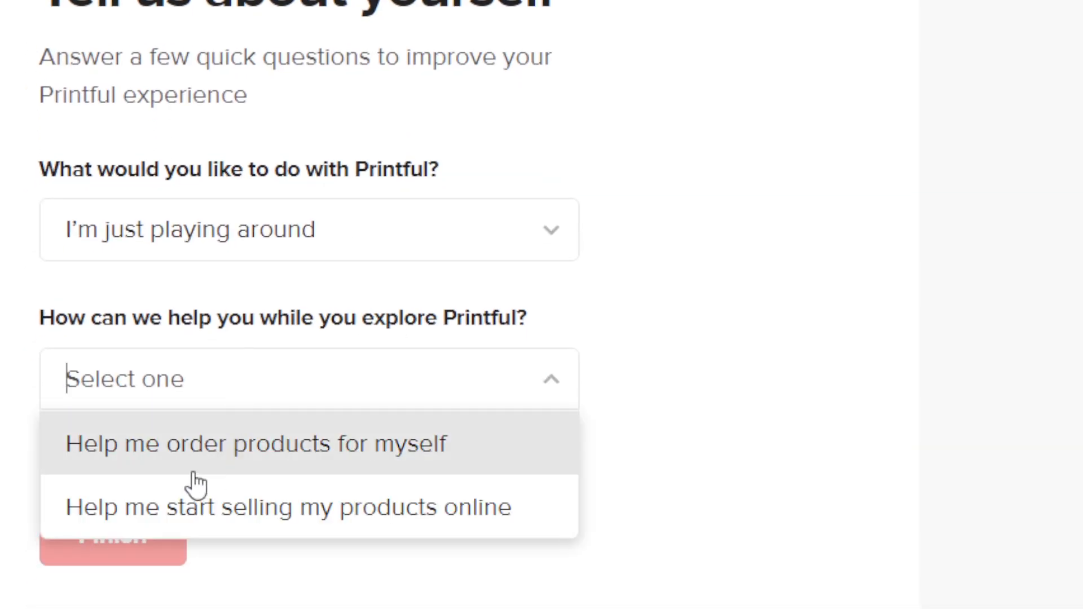
left_click(192, 516)
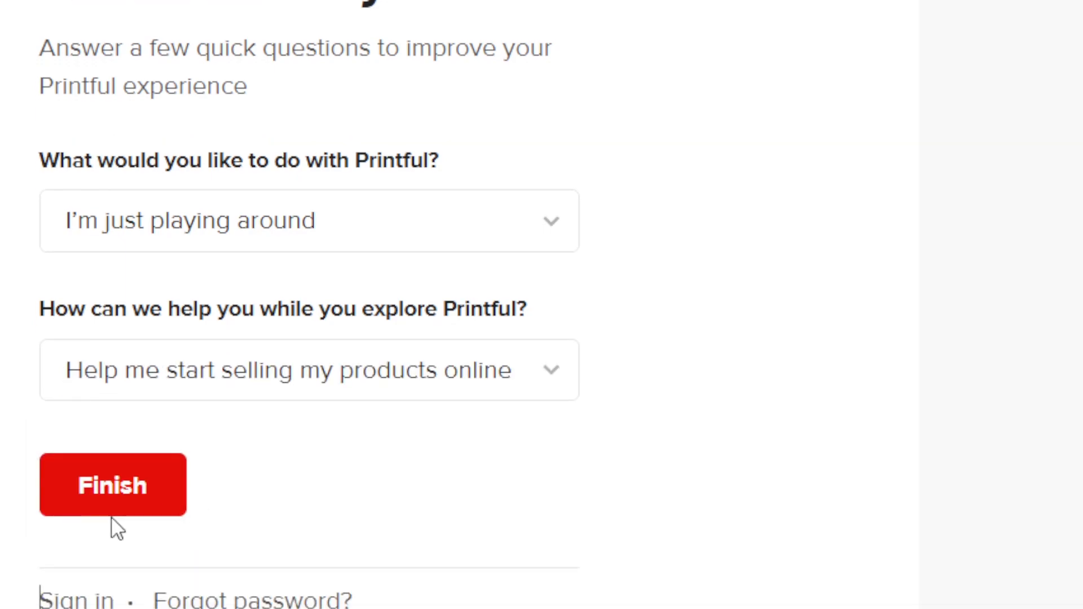
left_click(102, 506)
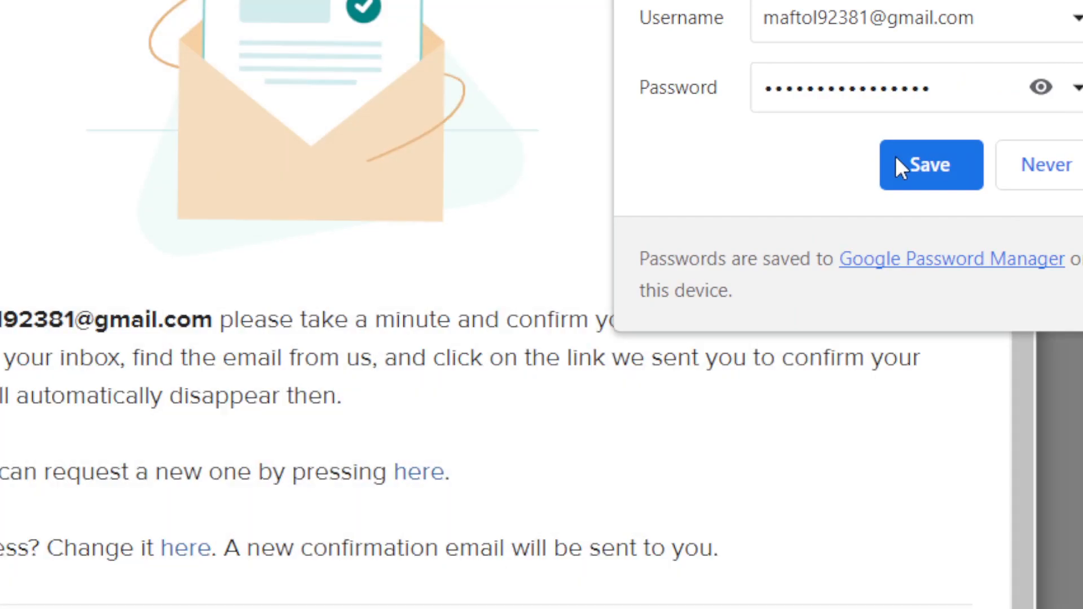
left_click(902, 165)
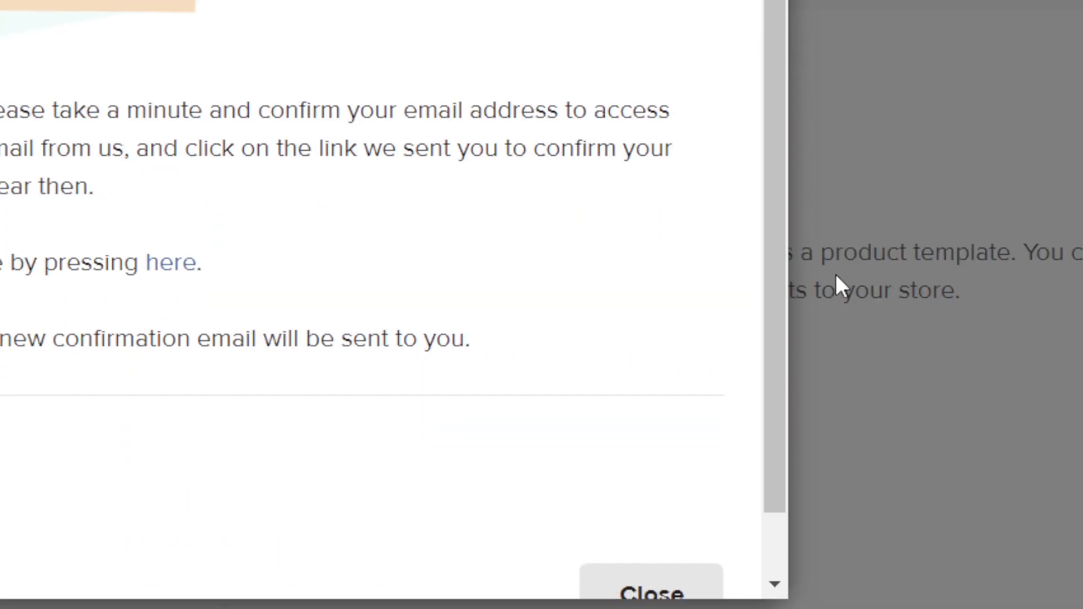
left_click_drag(787, 222, 788, 455)
Close the e-mail prompt, select dashboard step 2 'Connect your store', and click Connect store.
left_click(687, 532)
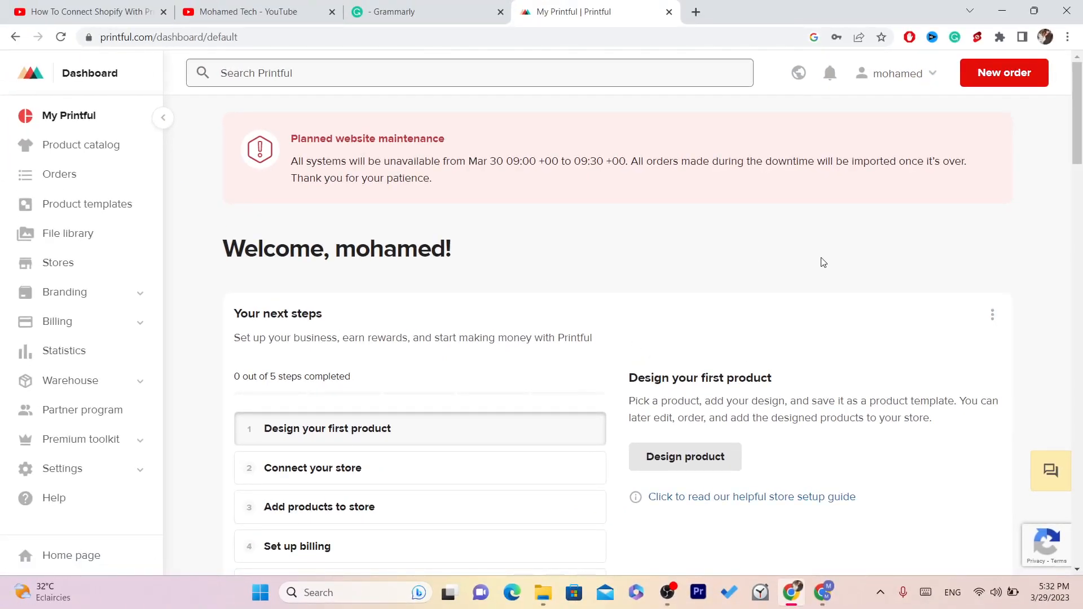
left_click_drag(1079, 156, 1079, 175)
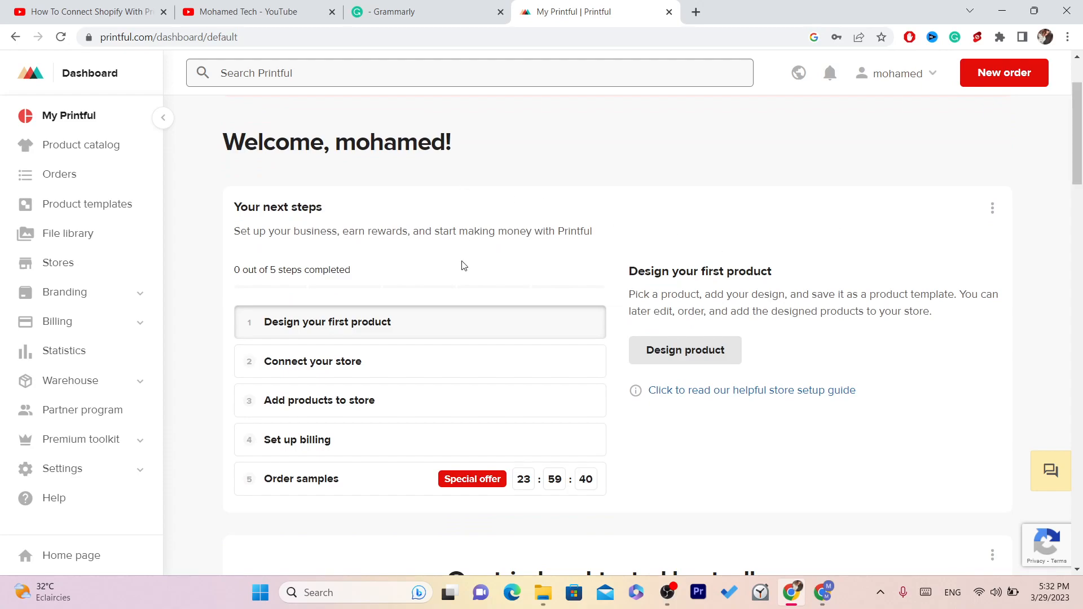
mouse_move(1076, 170)
left_mouse_down()
mouse_move(1077, 229)
mouse_move(1077, 177)
left_mouse_up()
left_click(347, 330)
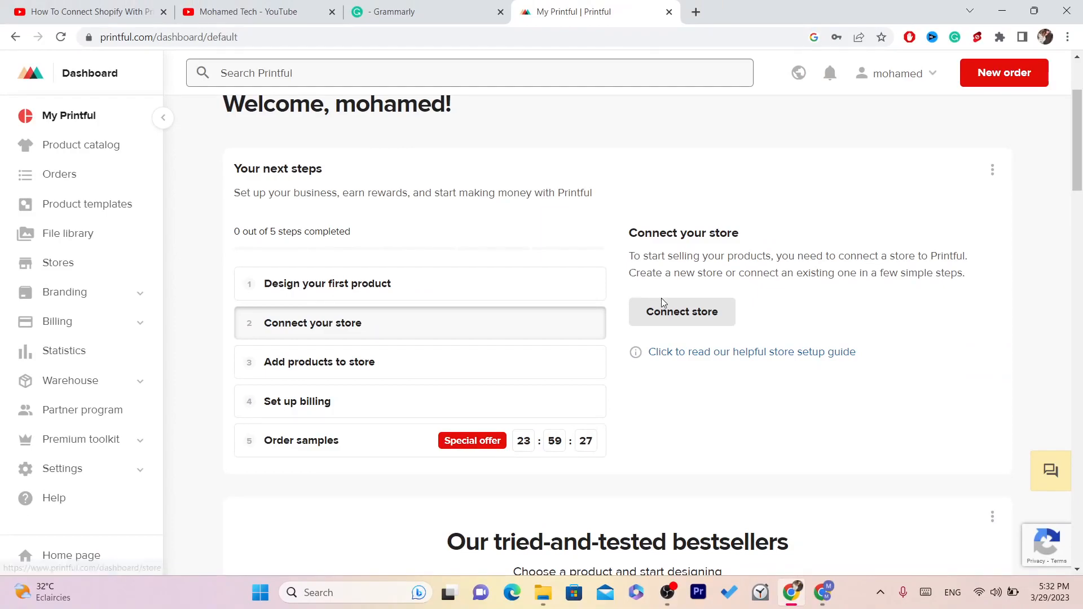
left_click(681, 311)
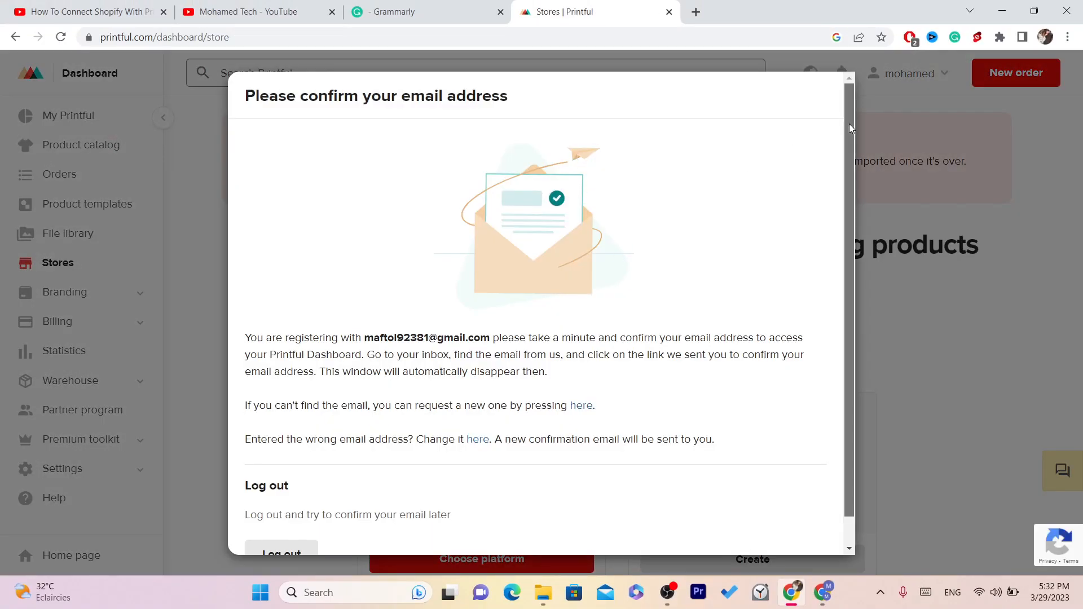
scroll(848, 124, "down", 1)
left_click_drag(251, 313, 639, 337)
left_click(638, 336)
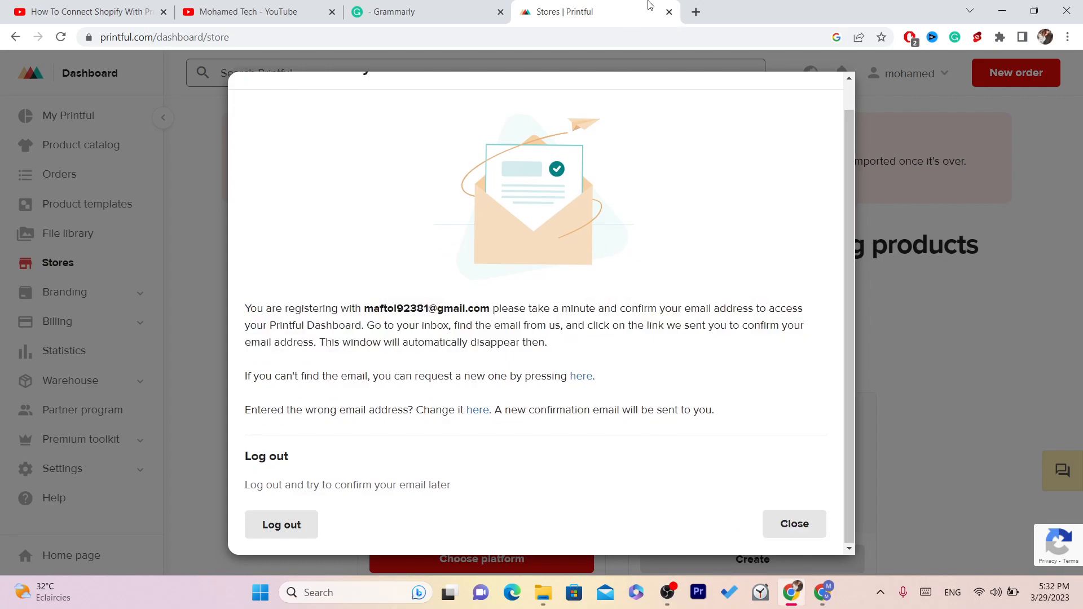
In a new Gmail tab, open Printful's confirmation email and confirm the account's e-mail address.
left_click(696, 10)
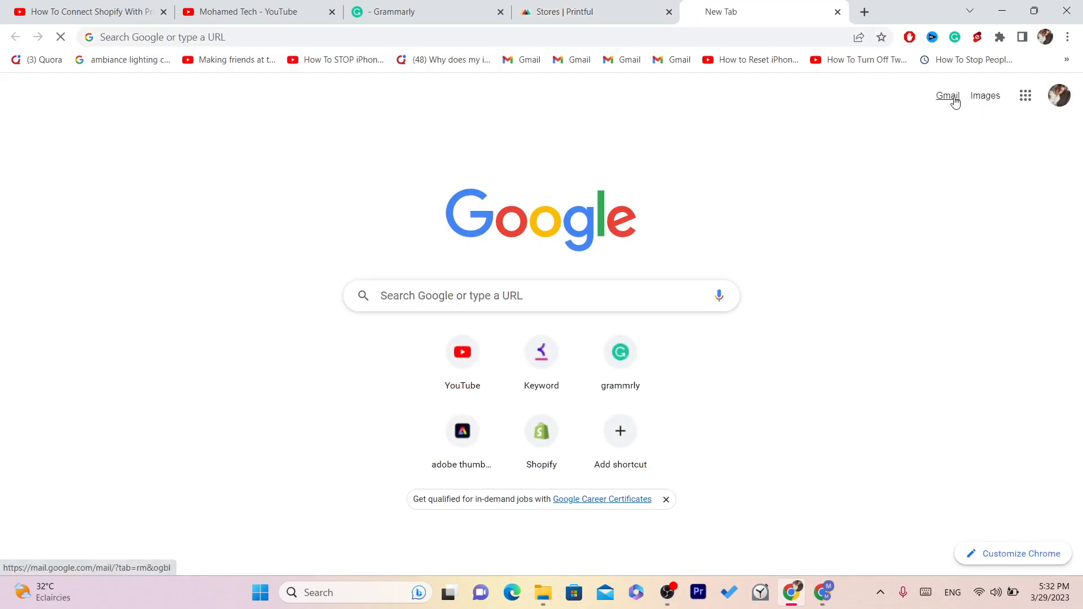
left_click(949, 98)
left_click(736, 38)
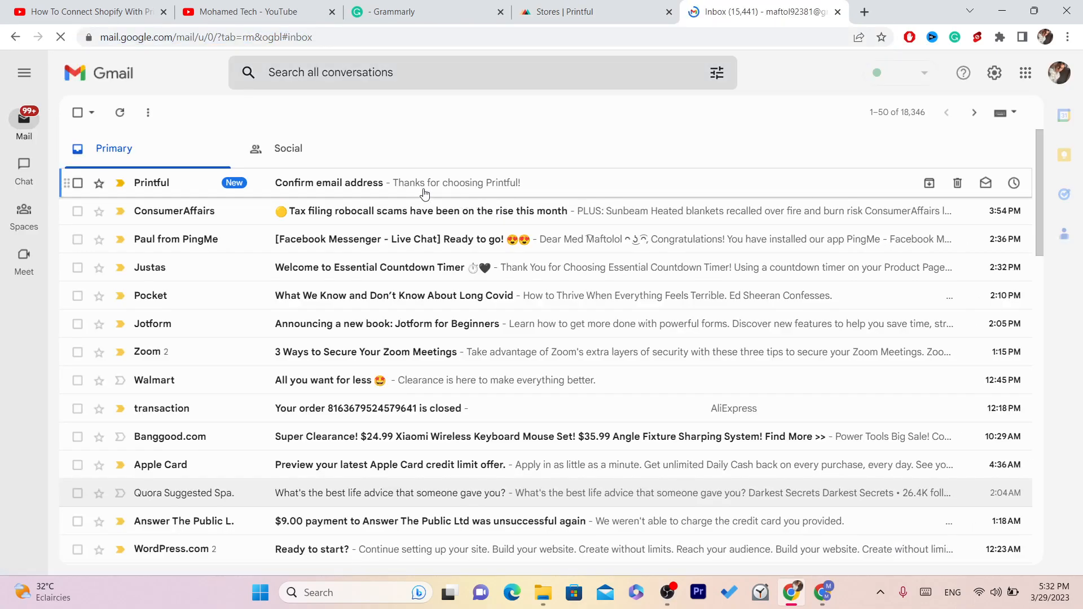
left_click(372, 182)
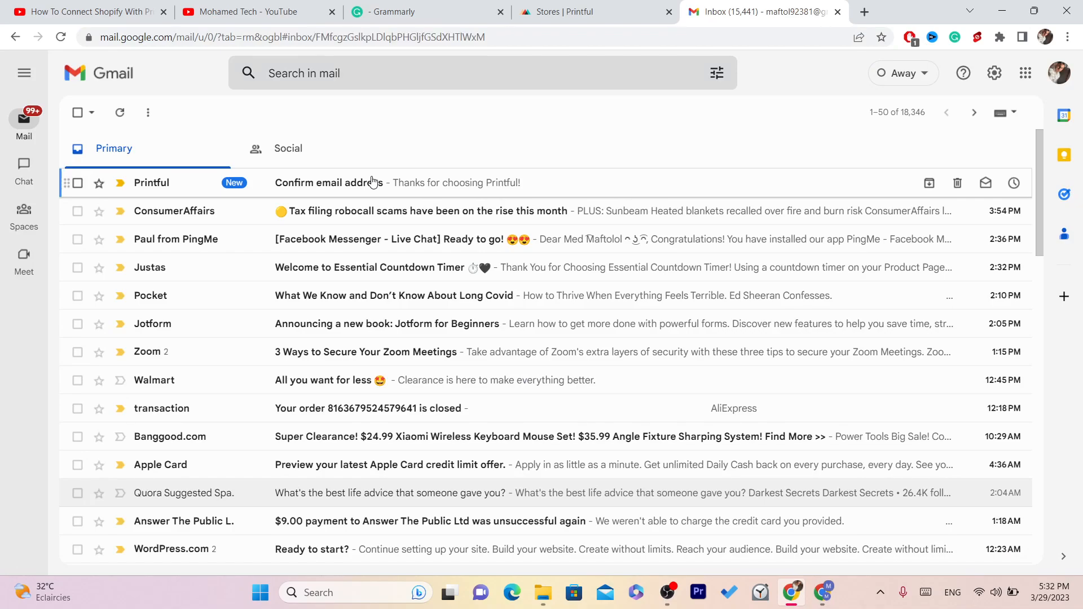
left_click(442, 552)
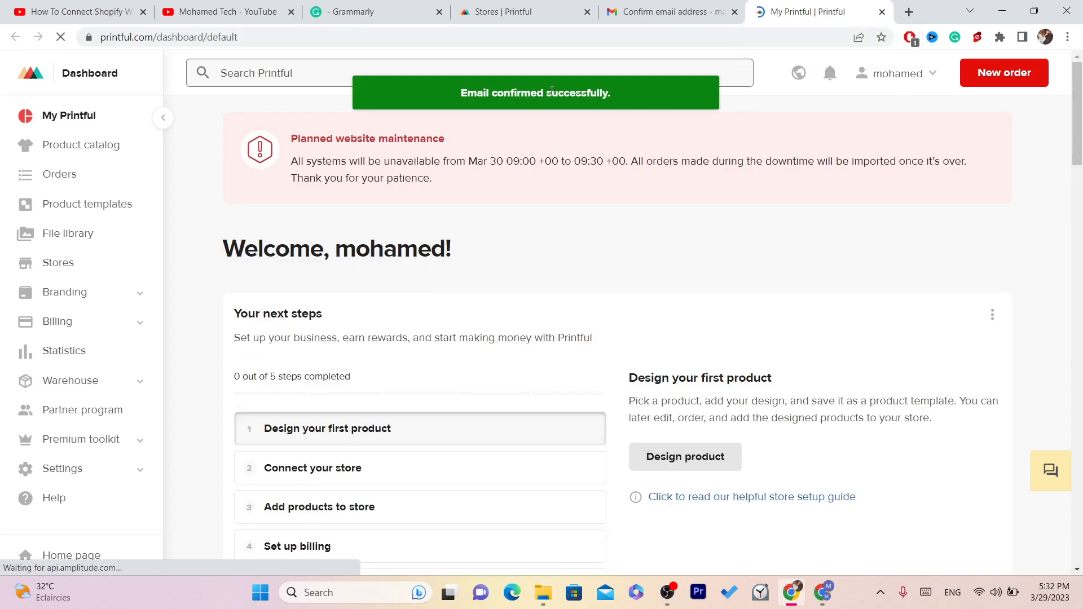
left_click(883, 12)
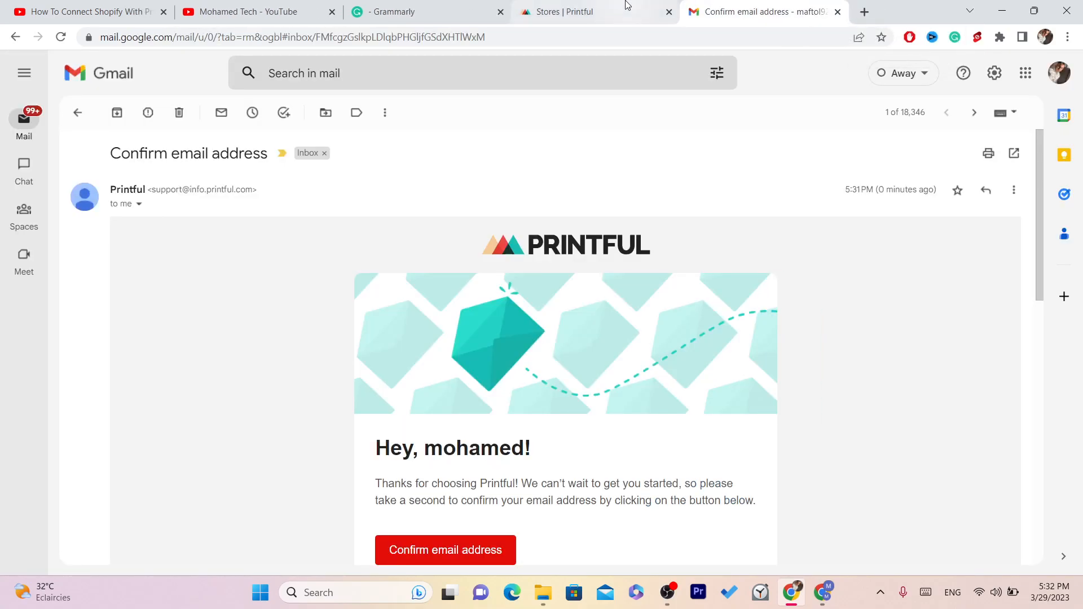
left_click(559, 12)
Choose Shopify among the ecommerce platforms and open the Printful app's Shopify App Store listing.
scroll(1081, 181, "down", 5)
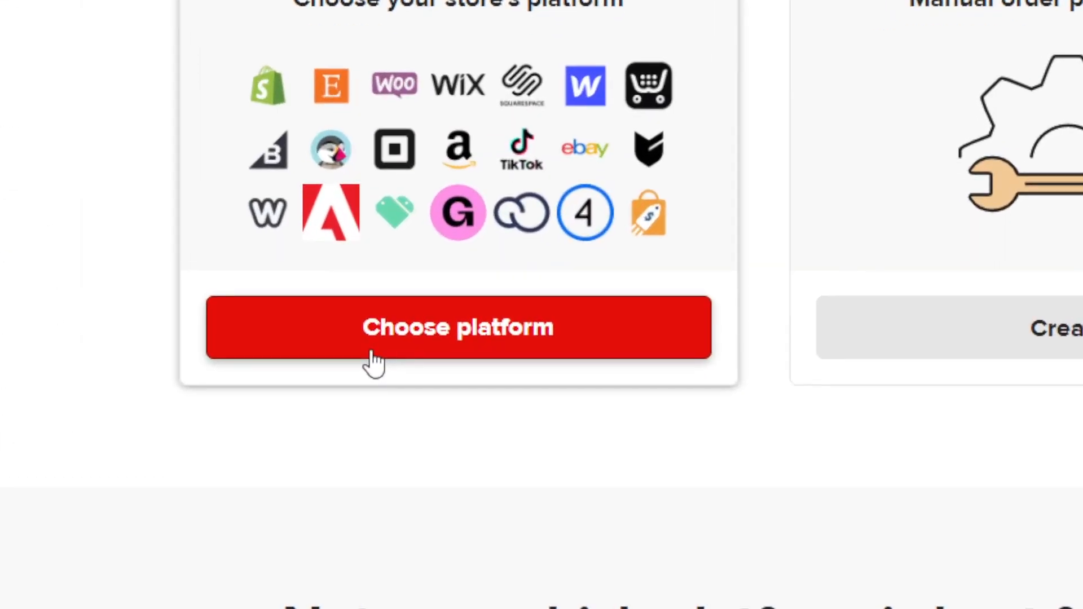
left_click(391, 342)
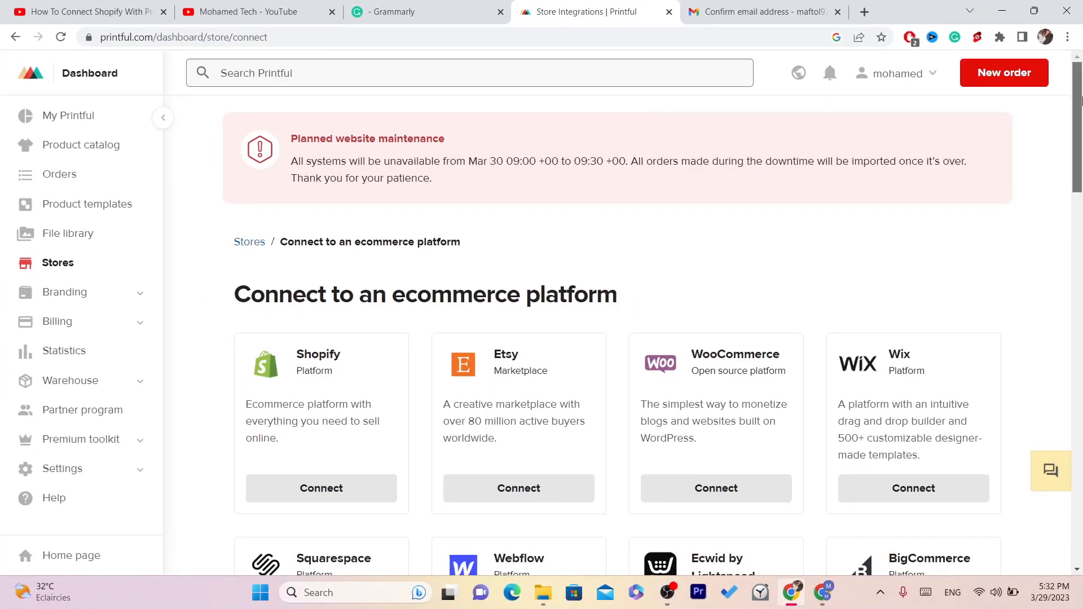
scroll(1082, 100, "down", 2)
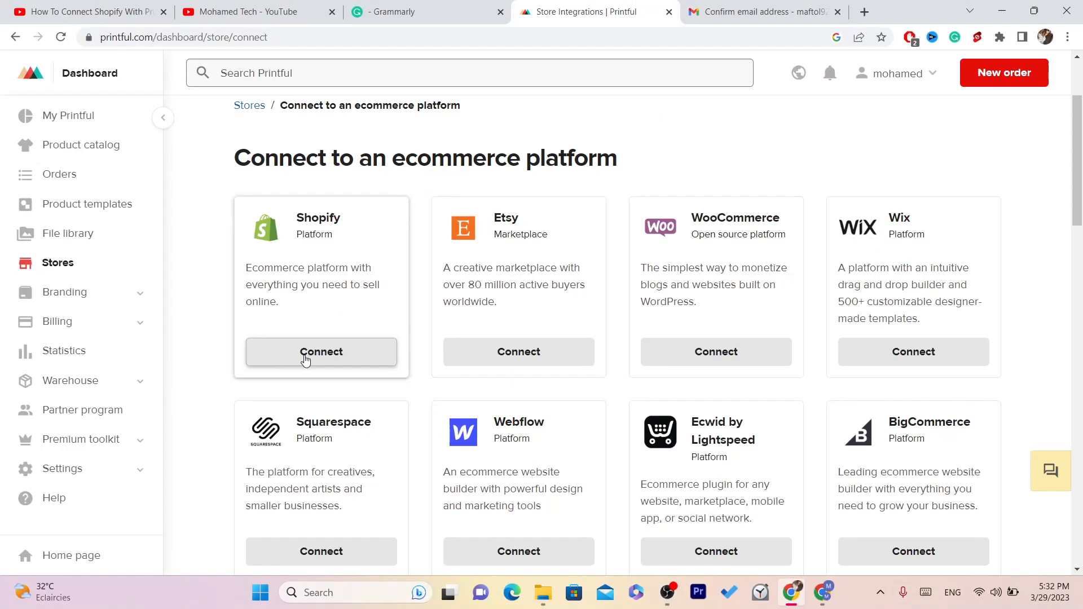
left_click(305, 358)
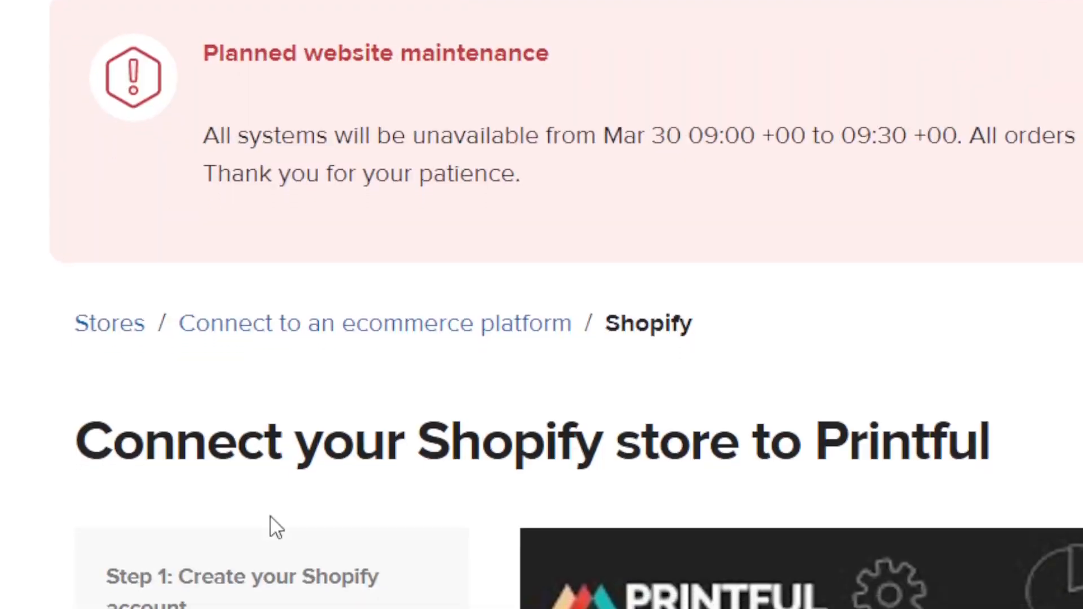
left_click_drag(1081, 102, 1071, 179)
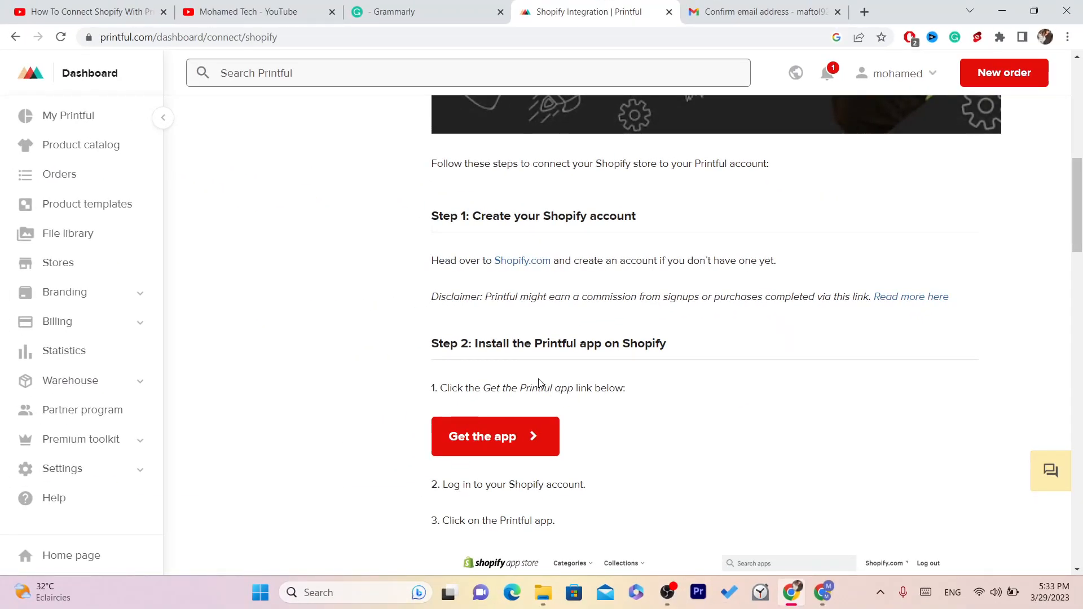
left_click(486, 438)
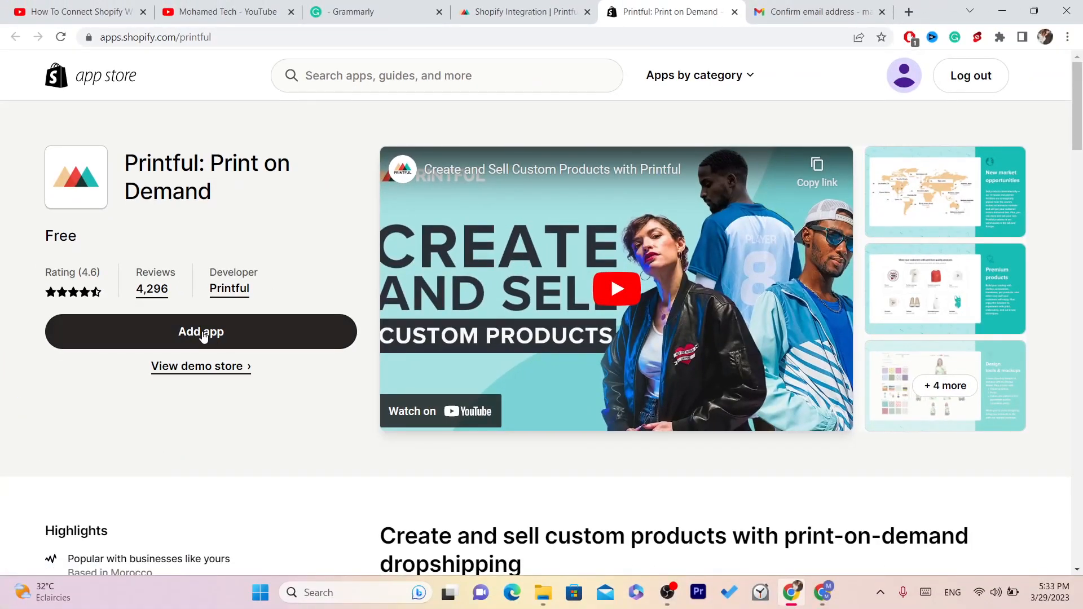
Add the Printful: Print on Demand app and approve its installation in the Shopify admin.
left_click(191, 338)
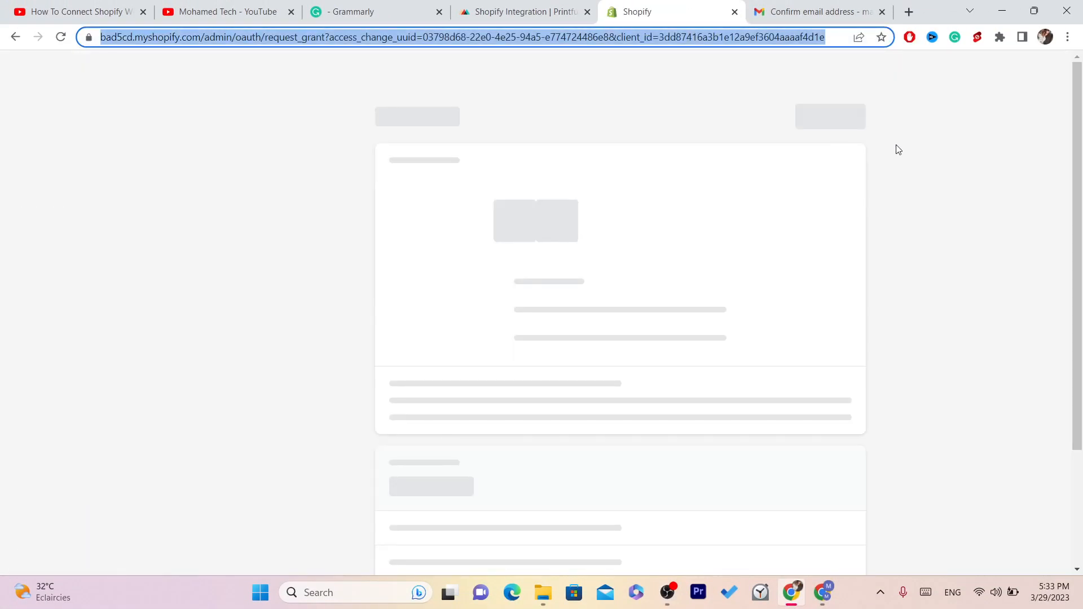
left_click(847, 122)
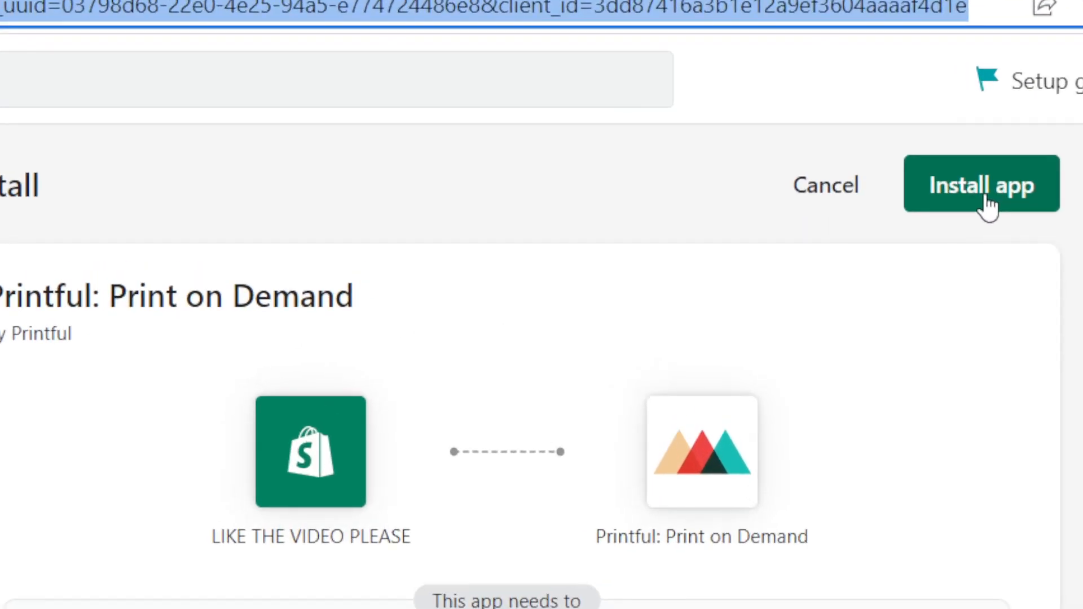
left_click(834, 122)
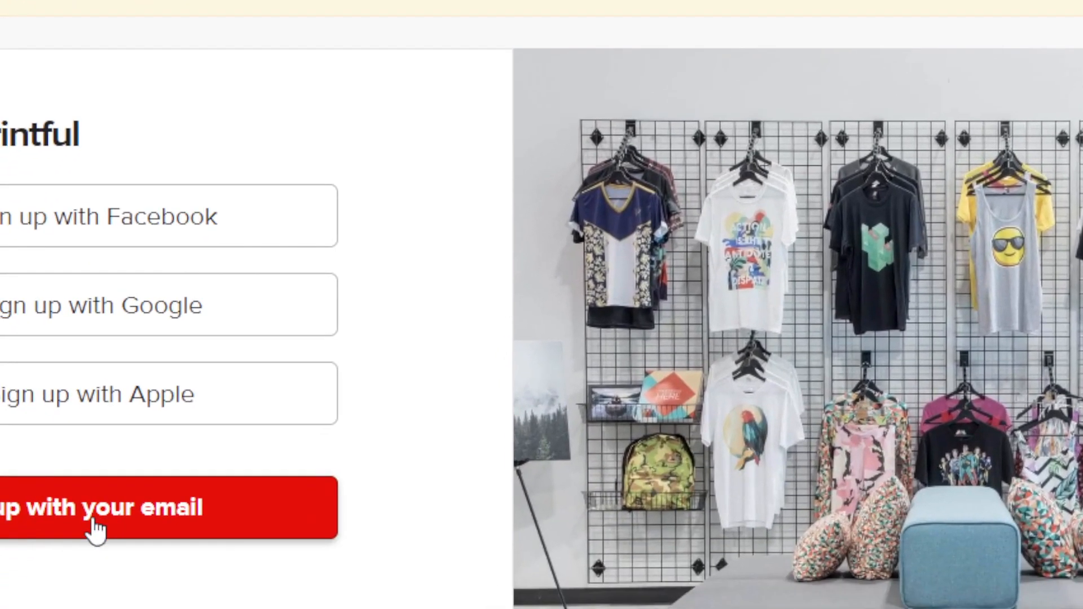
Open the email sign-up form and copy in the existing account's e-mail address.
left_click(81, 541)
left_click(41, 308)
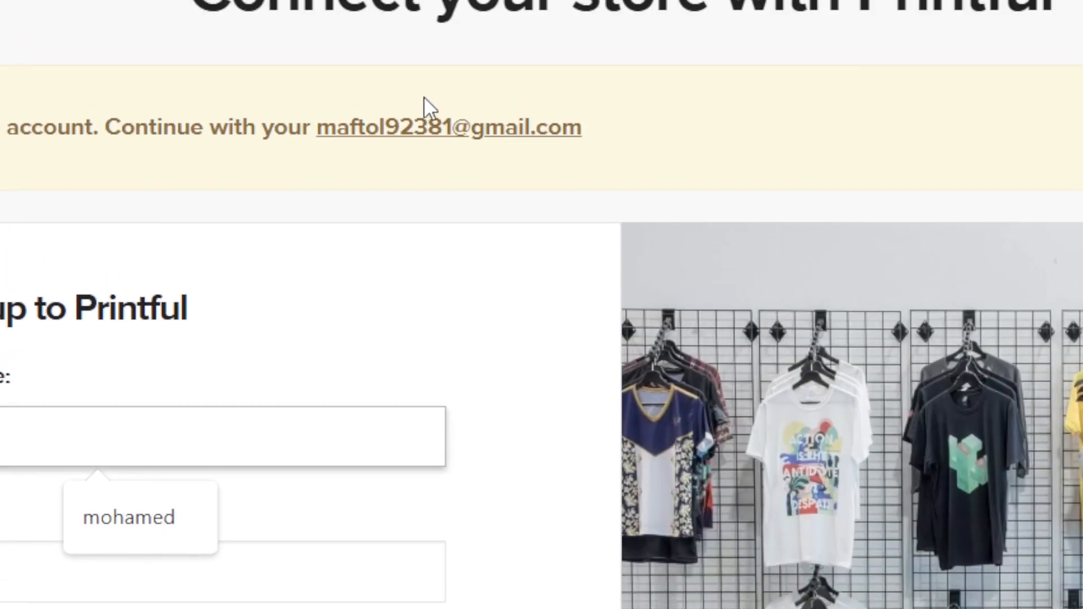
left_click(441, 122)
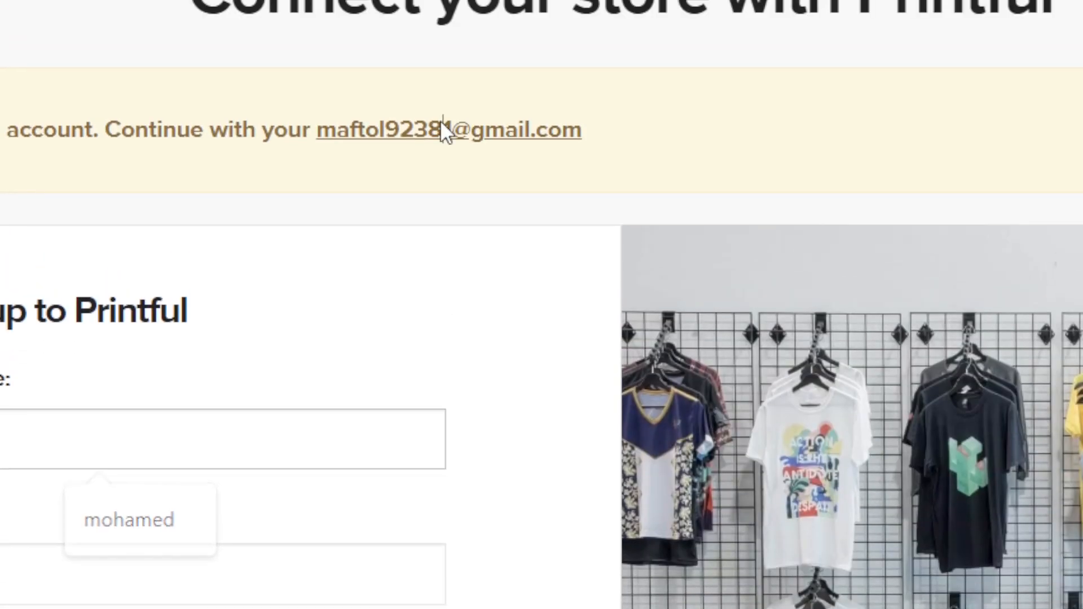
double_click(440, 122)
left_click_drag(702, 143, 308, 111)
key("ctrl+c")
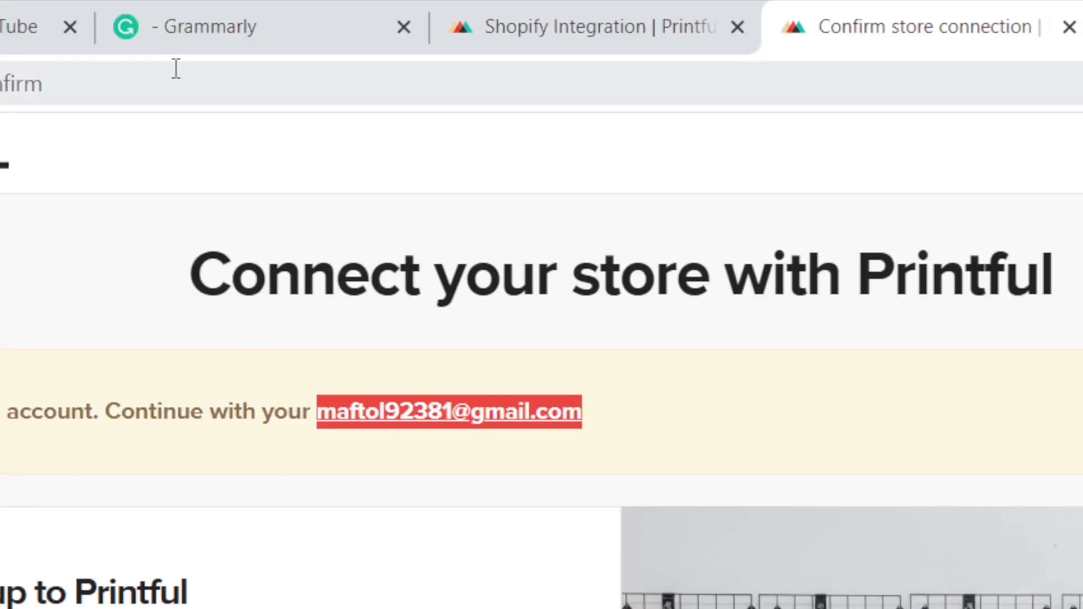
left_click(175, 69)
key("ctrl+v")
left_click(164, 515)
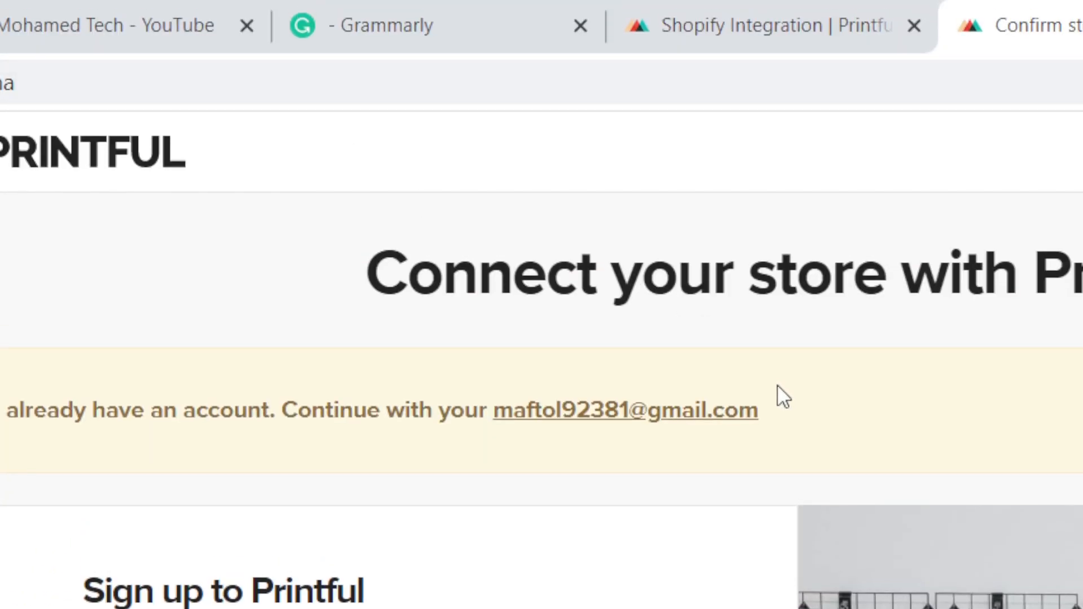
left_click_drag(777, 385, 493, 401)
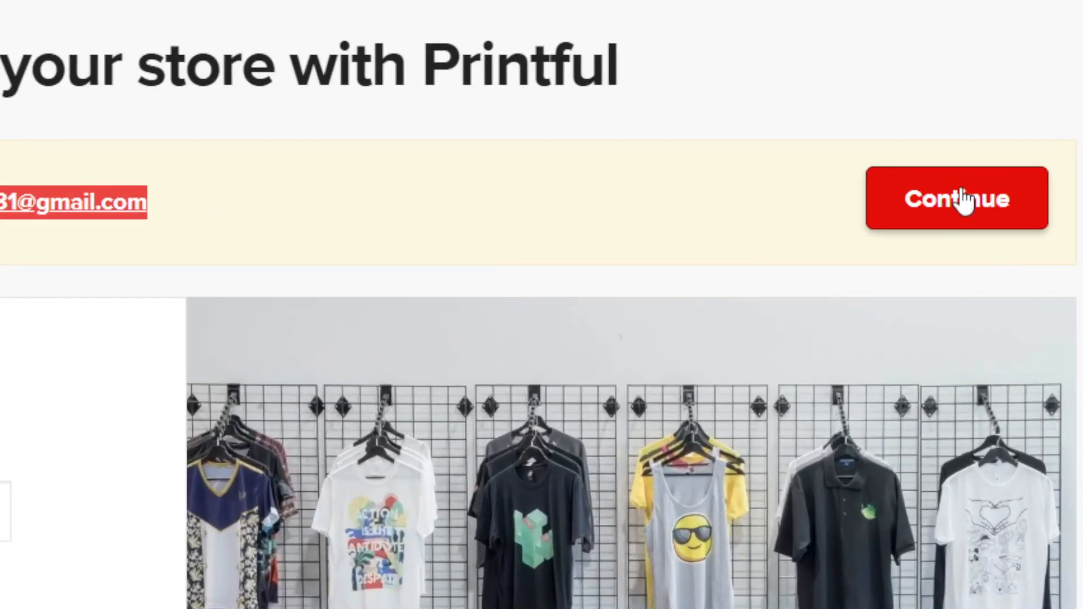
Continue with the existing Printful account and connect the LIKE THE VIDEO PLEASE store to it.
left_click(965, 199)
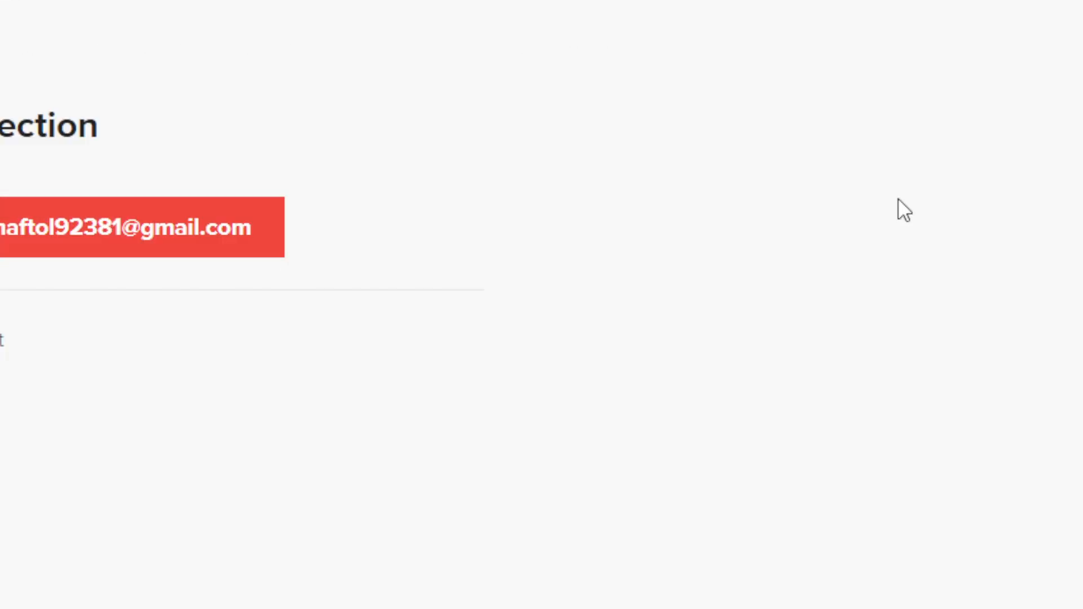
left_click(93, 222)
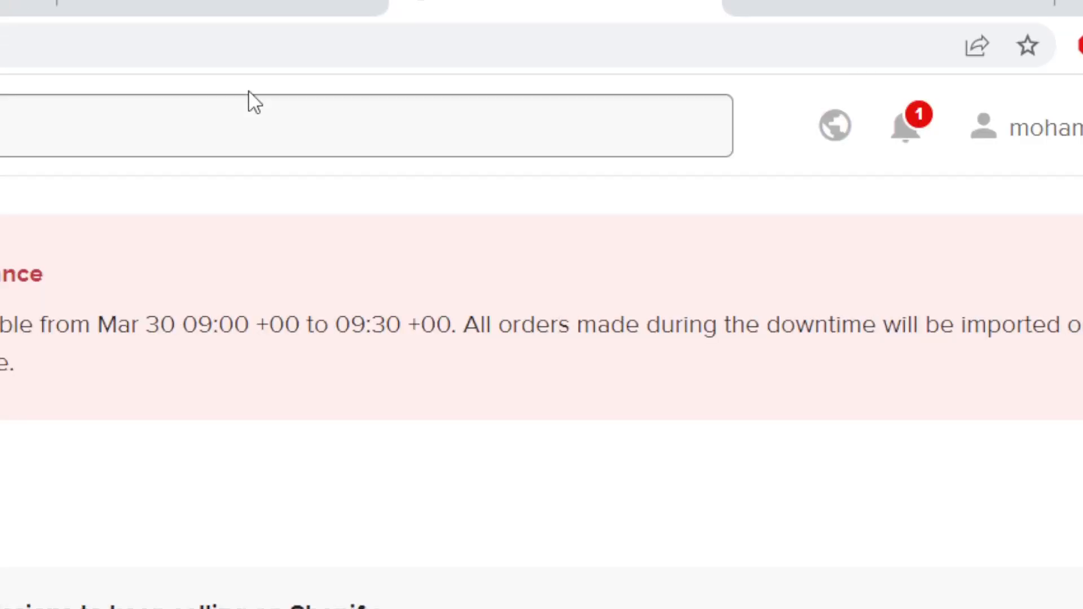
left_click_drag(1081, 273, 1081, 608)
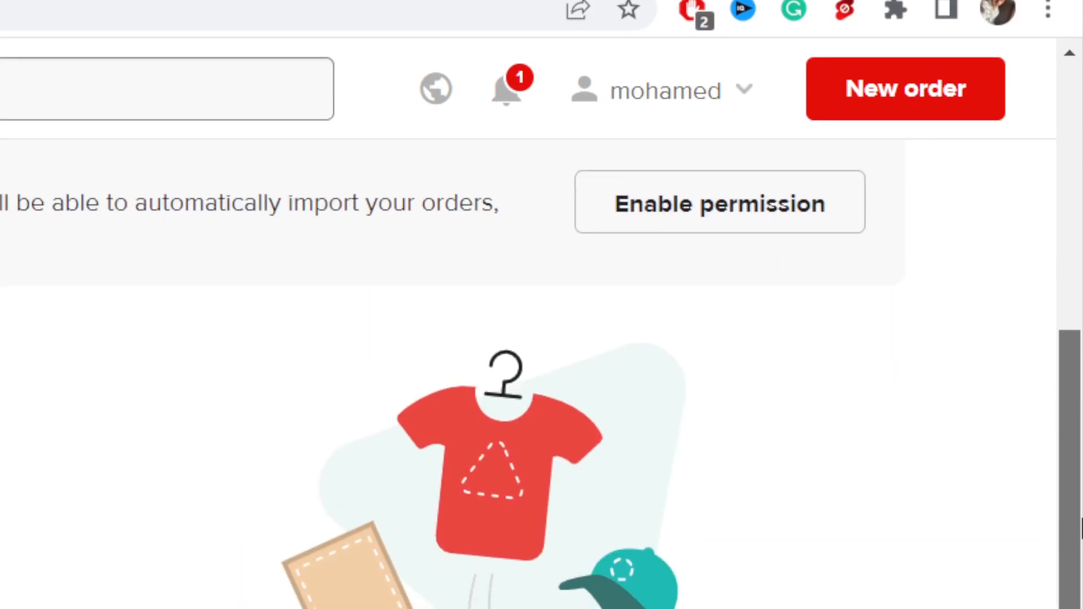
left_click_drag(1072, 472, 1000, 218)
left_click_drag(1000, 95, 953, 22)
left_click_drag(1079, 161, 1077, 301)
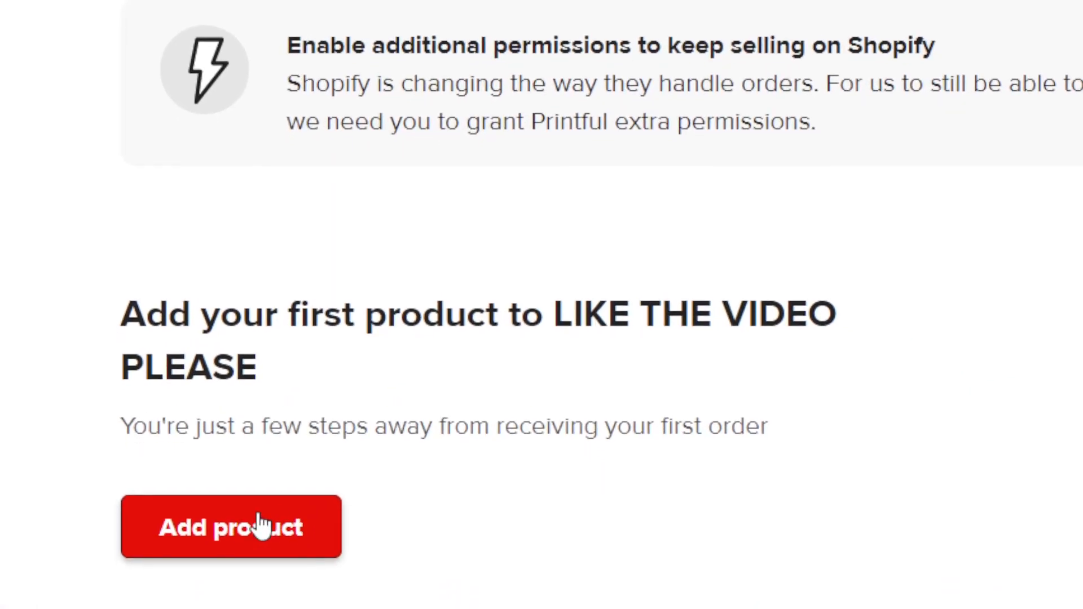
Add a first product and pick the Men's Premium Cotton T-Shirt from the New products catalog.
left_click(205, 527)
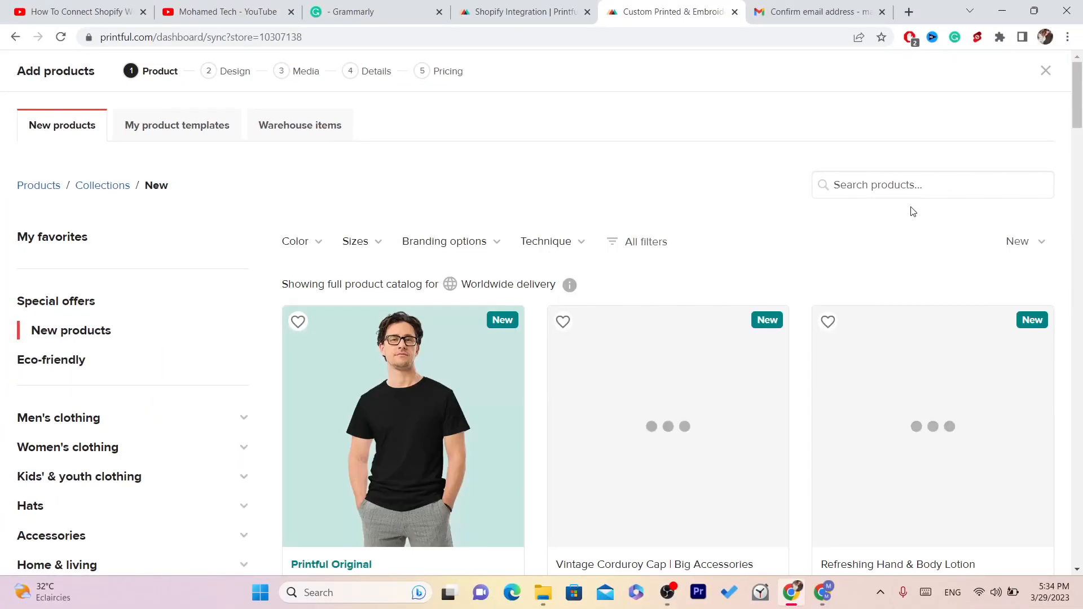
scroll(1082, 141, "down", 4)
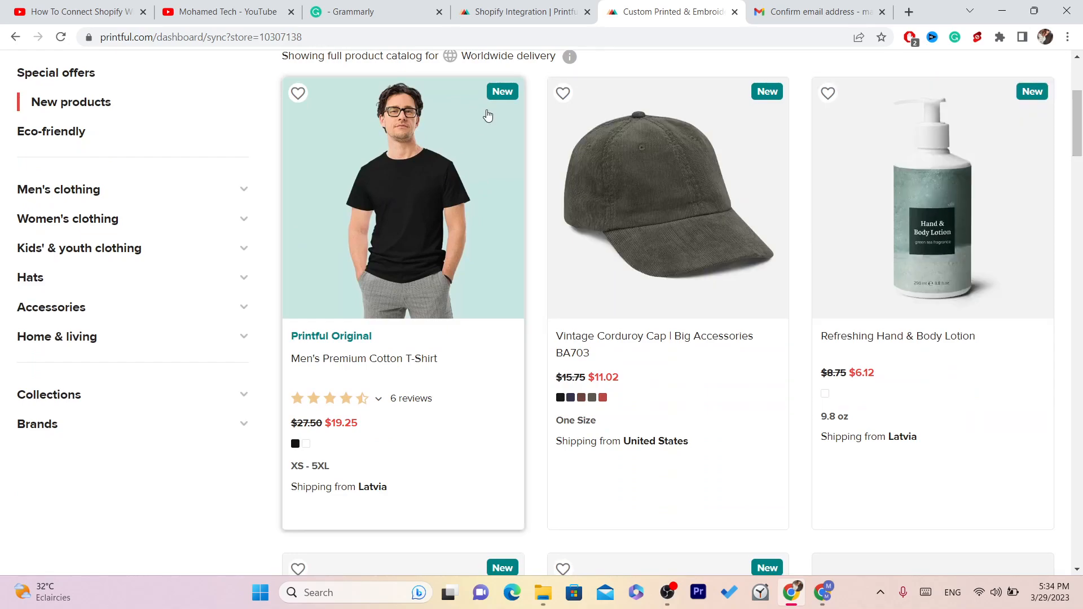
left_click(396, 242)
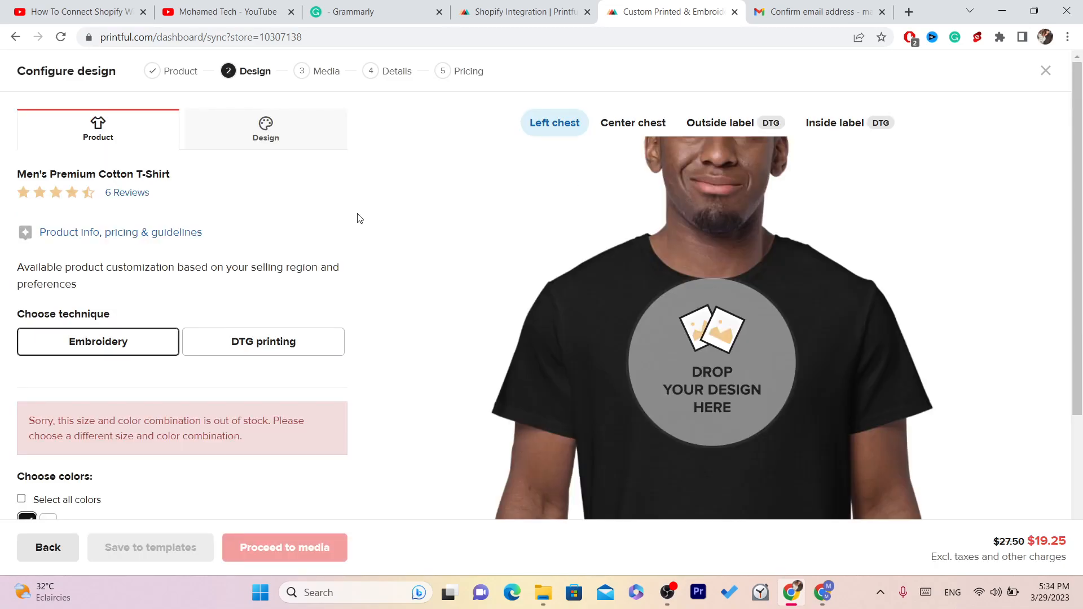
Add a text layer reading 'Hi i am diffrent' plus the 'Your text here' preset.
left_click(265, 138)
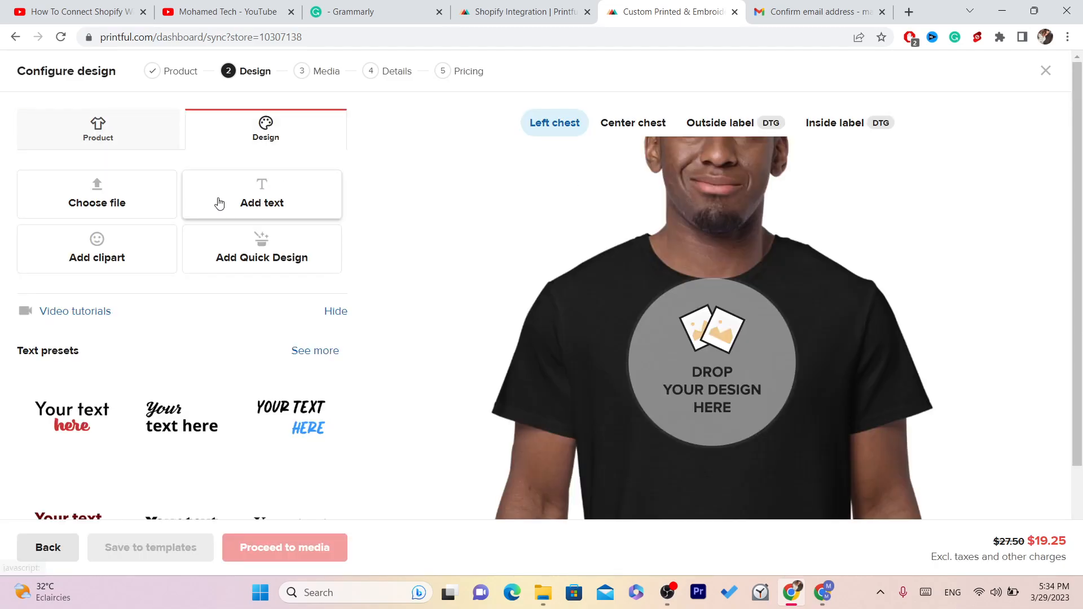
left_click(219, 203)
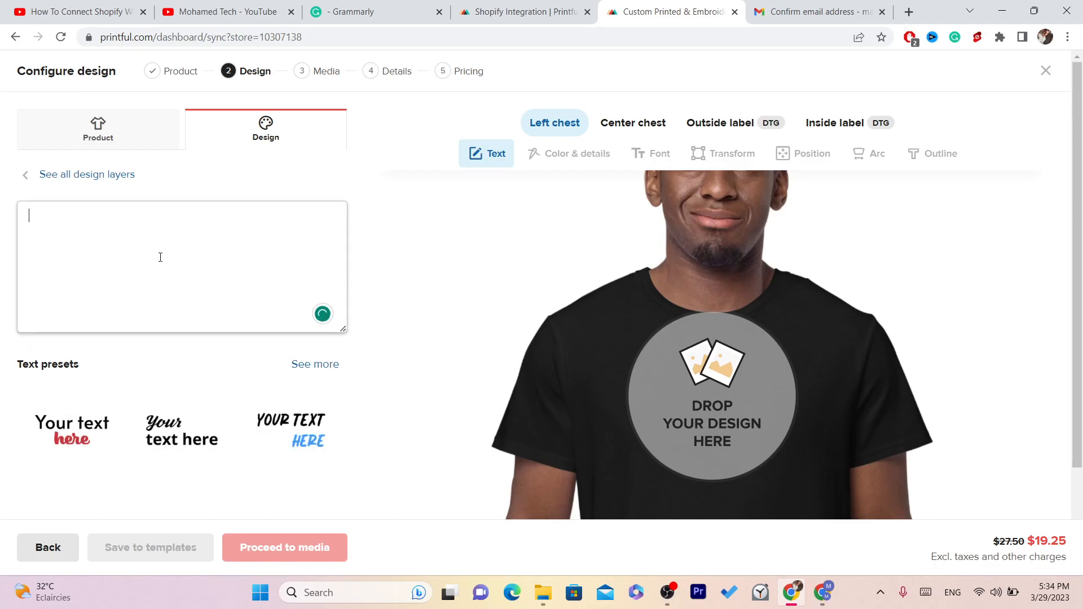
type("Hi ")
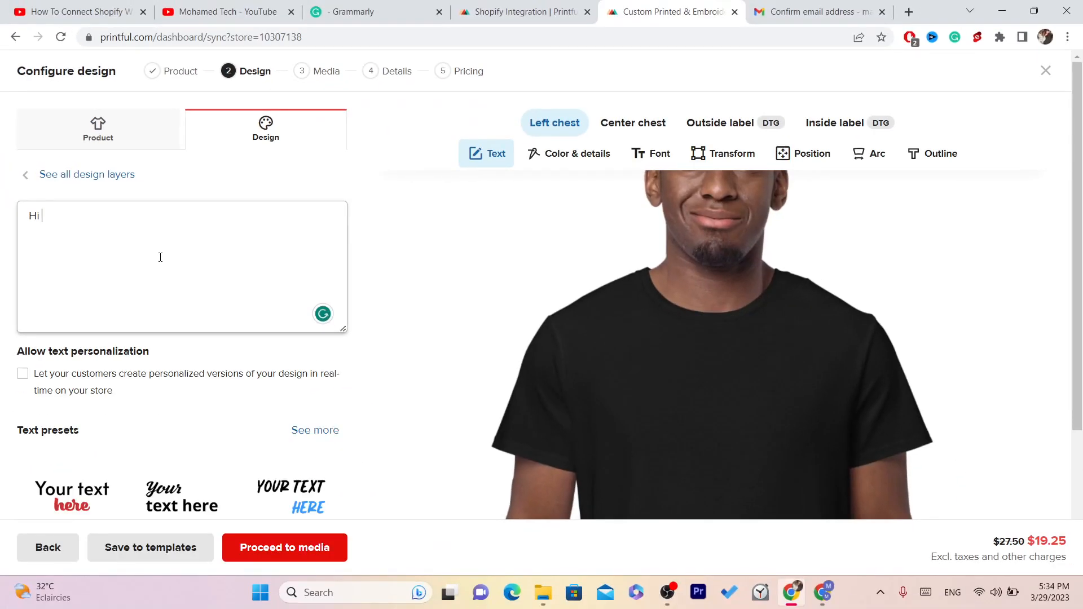
type("i am diffrent")
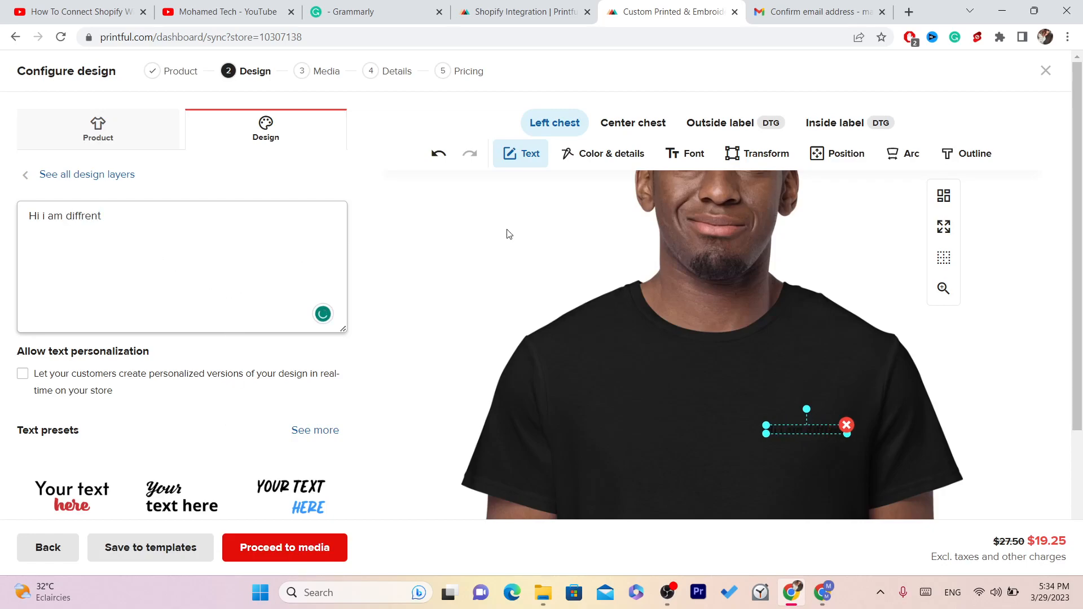
left_click_drag(1078, 232, 1081, 365)
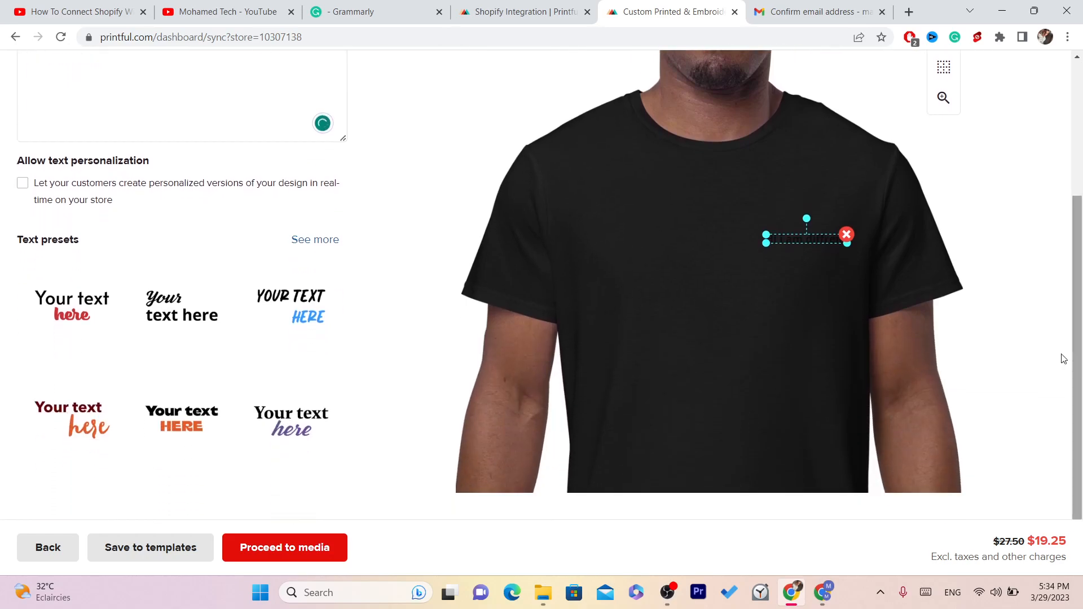
left_click(178, 316)
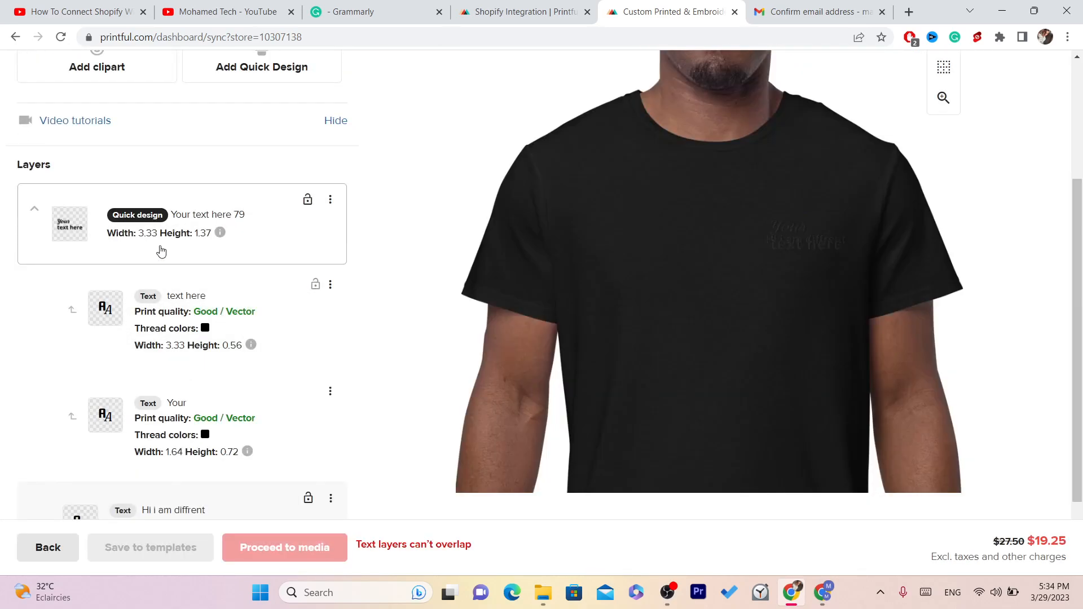
Enlarge and reposition the 'Your text here' elements on the shirt's left chest.
left_click(801, 231)
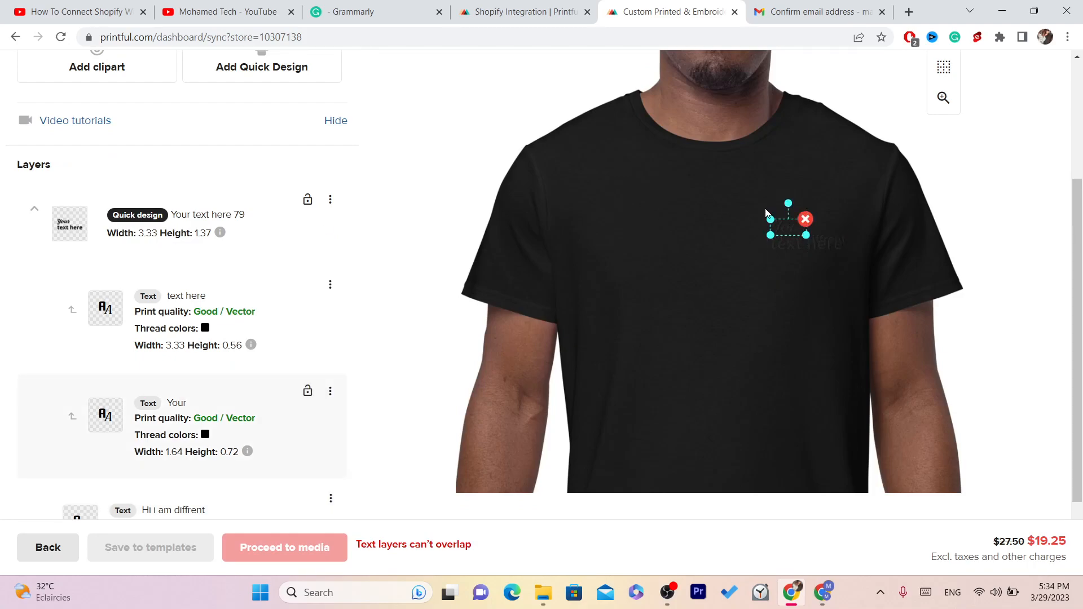
left_click_drag(771, 220, 597, 186)
left_click_drag(991, 350, 790, 594)
left_click_drag(690, 212, 379, 220)
left_click(762, 226)
left_click(673, 214)
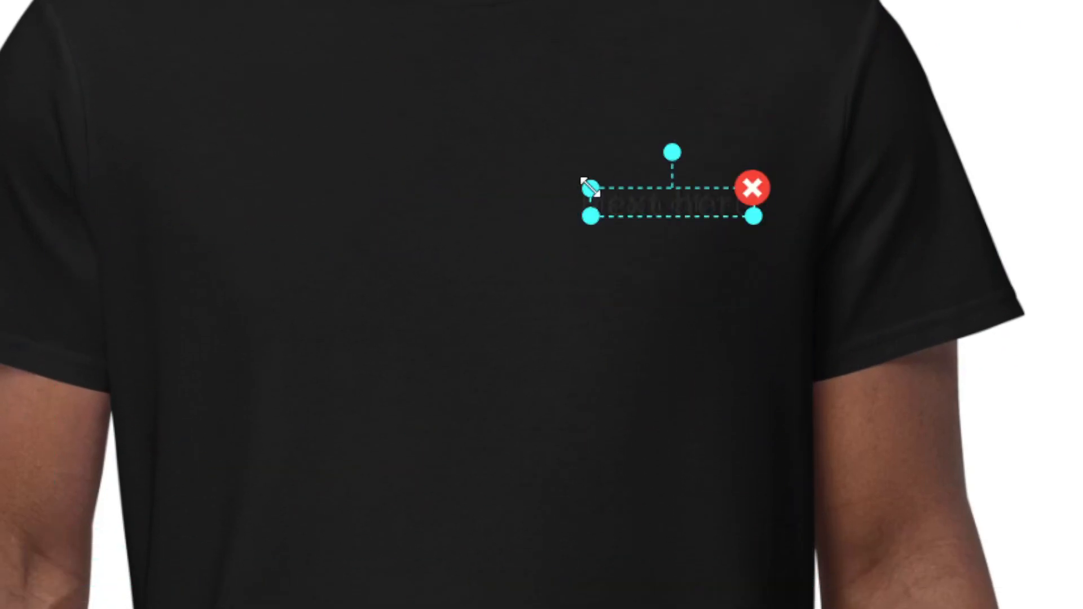
left_click_drag(587, 187, 90, 116)
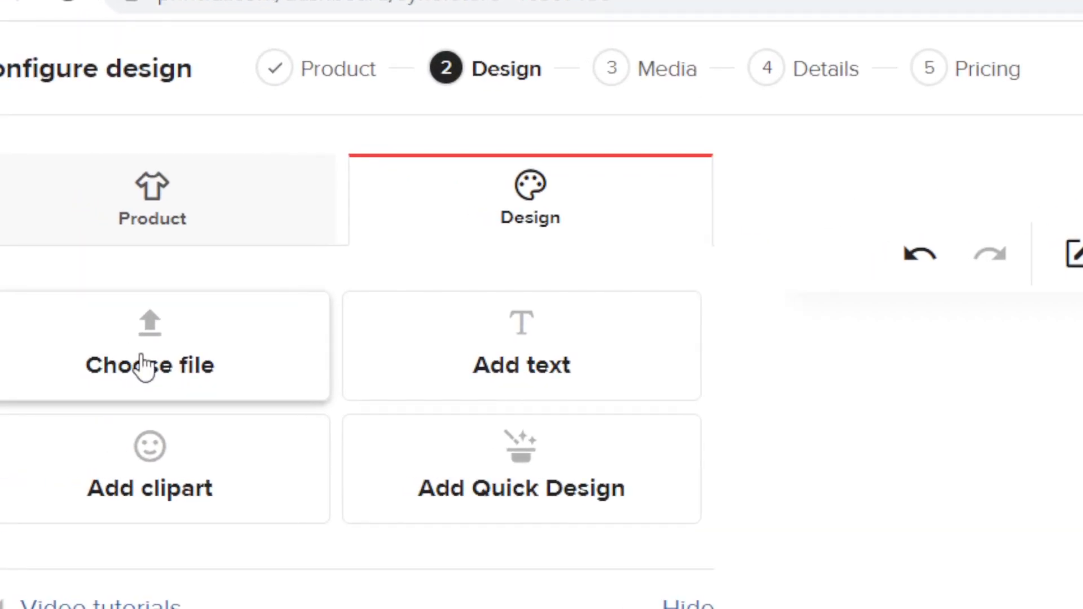
Start adding an image file to the design and accept the embroidery guidelines notice.
left_click(142, 367)
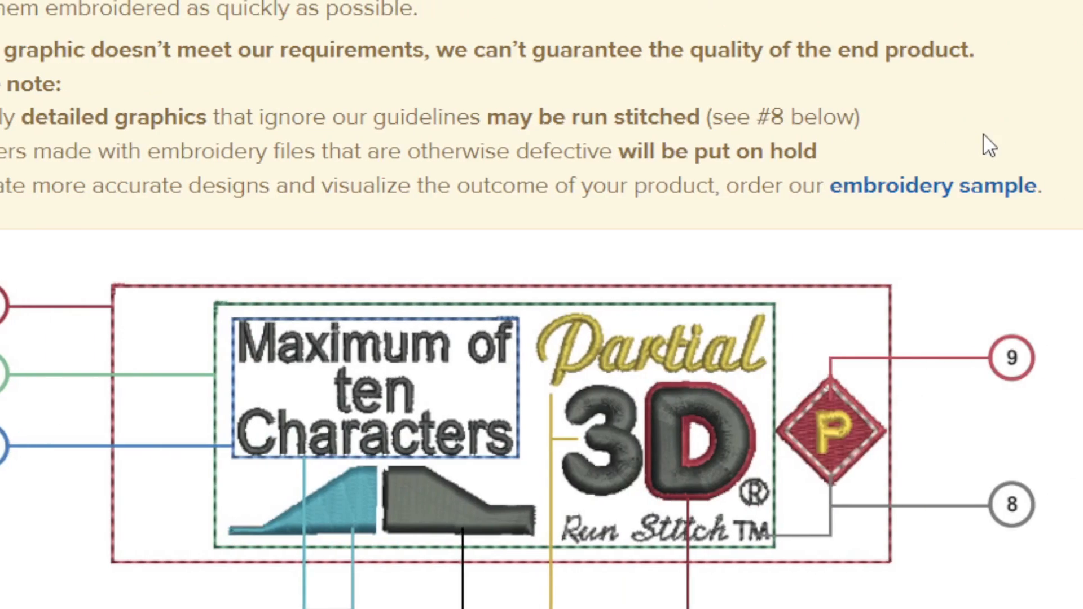
left_click_drag(991, 131, 986, 518)
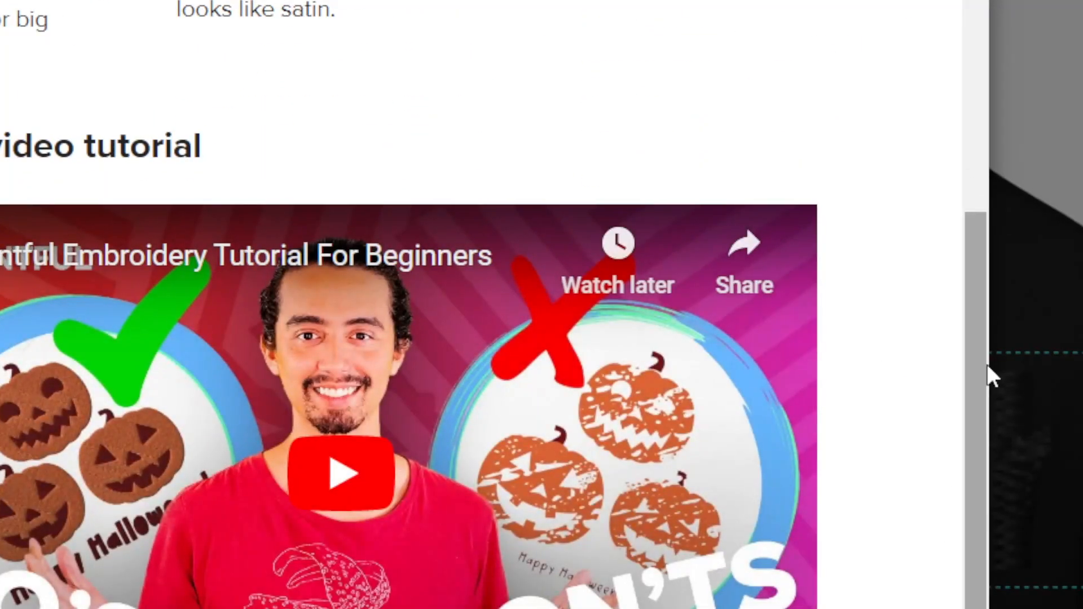
left_click_drag(977, 394, 980, 528)
left_click(102, 498)
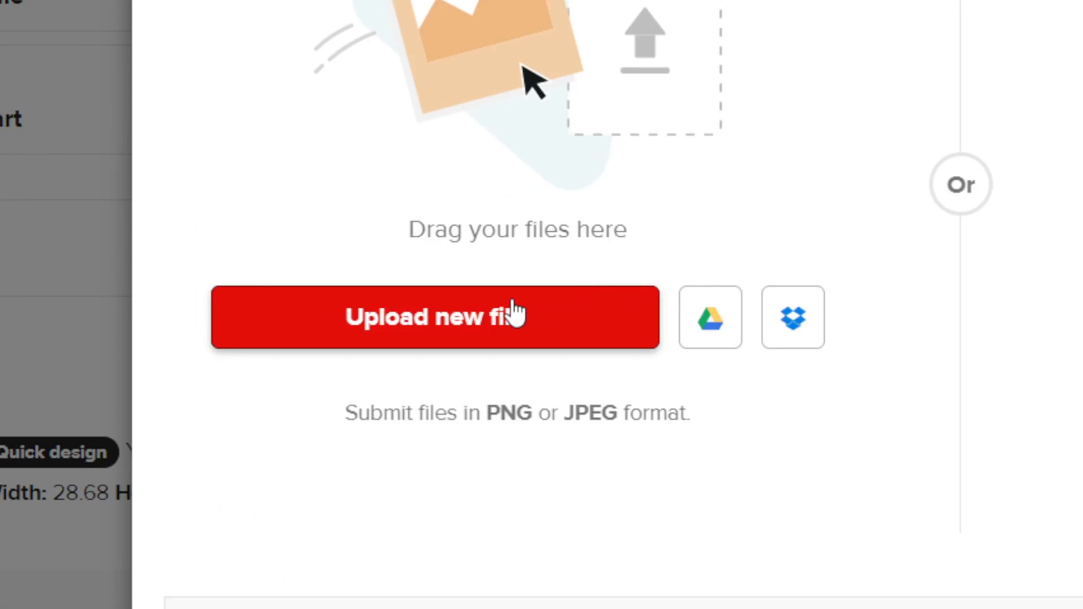
Accept the upload conditions and upload My project copy 2-1 (21).jpg from Downloads.
left_click(483, 315)
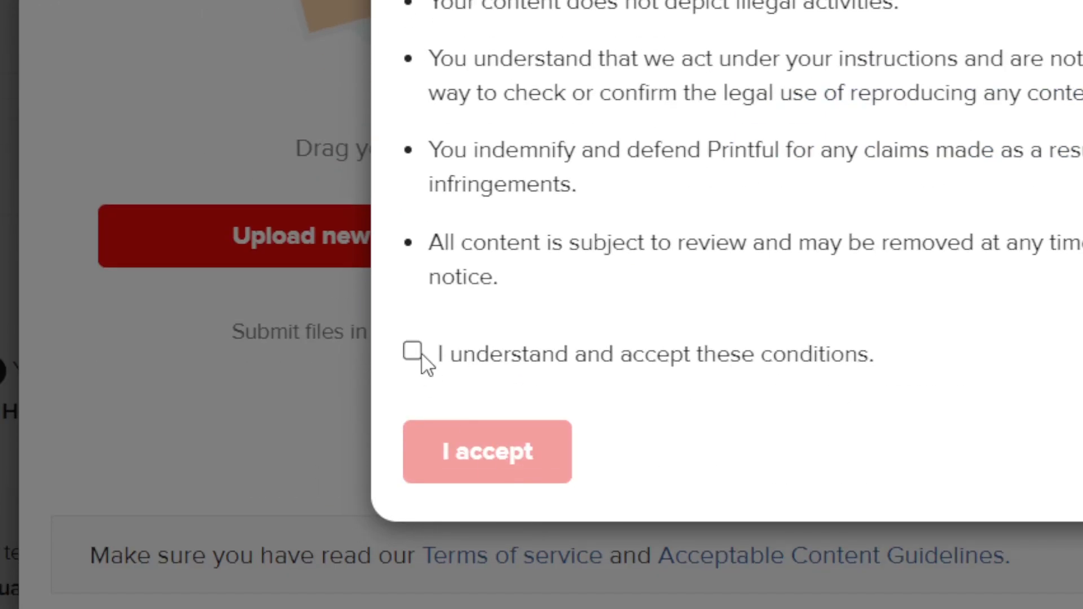
left_click(418, 354)
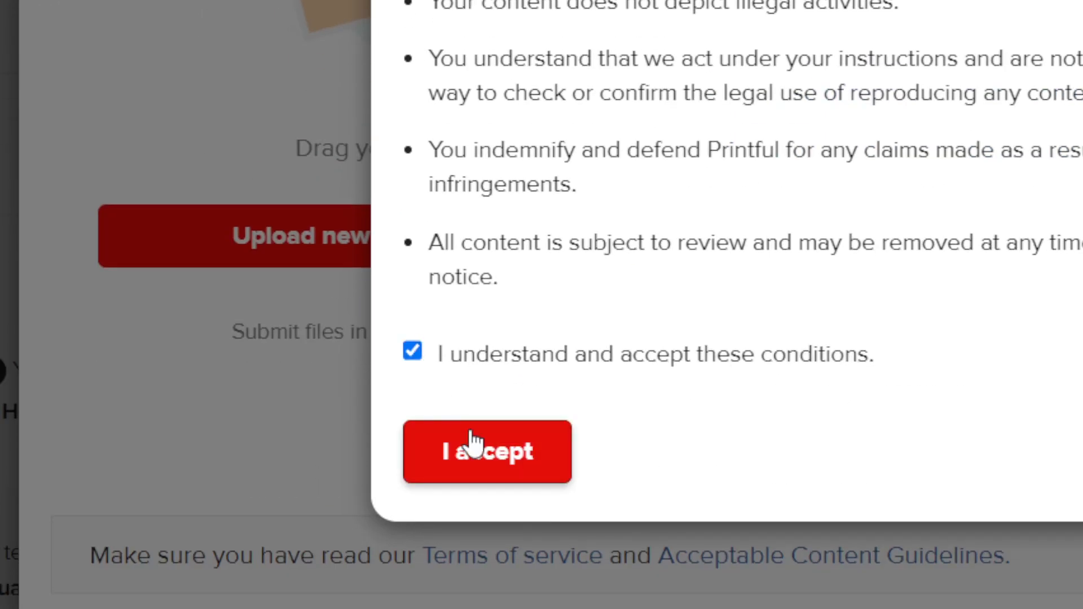
left_click(472, 442)
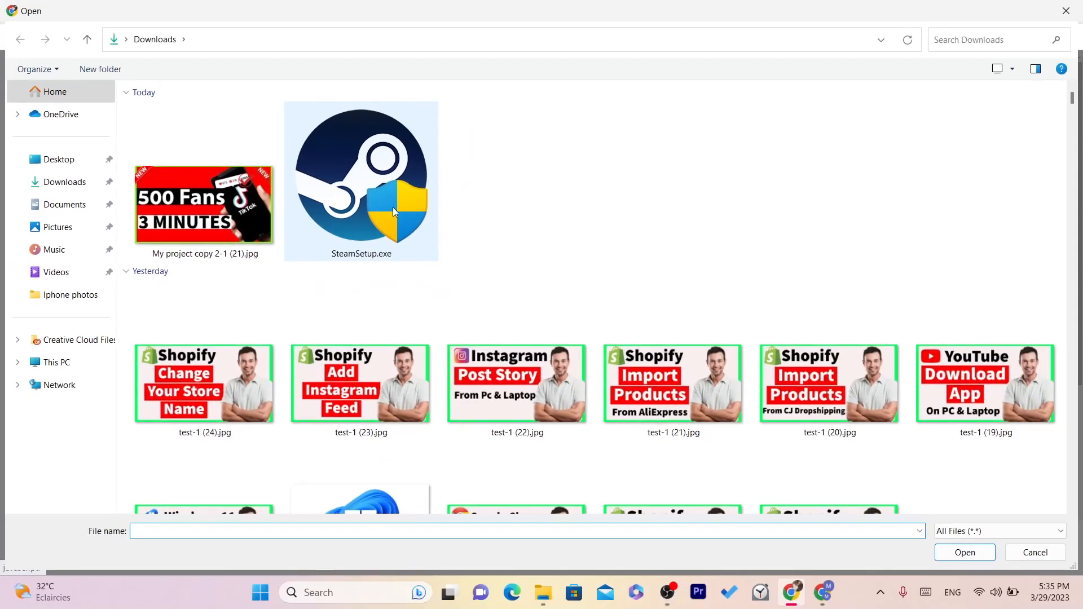
double_click(393, 210)
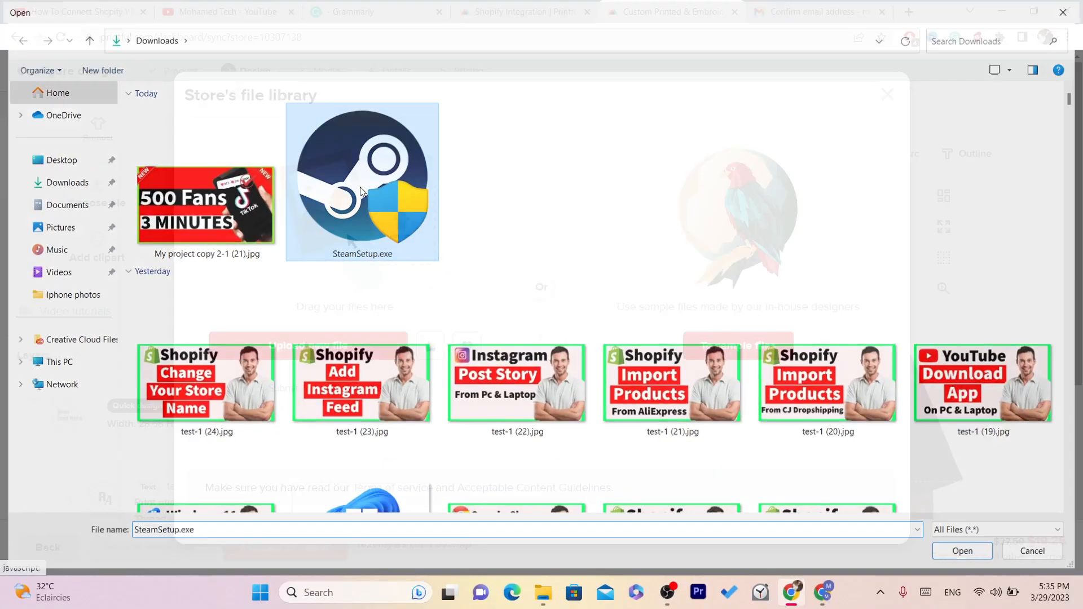
left_click(327, 343)
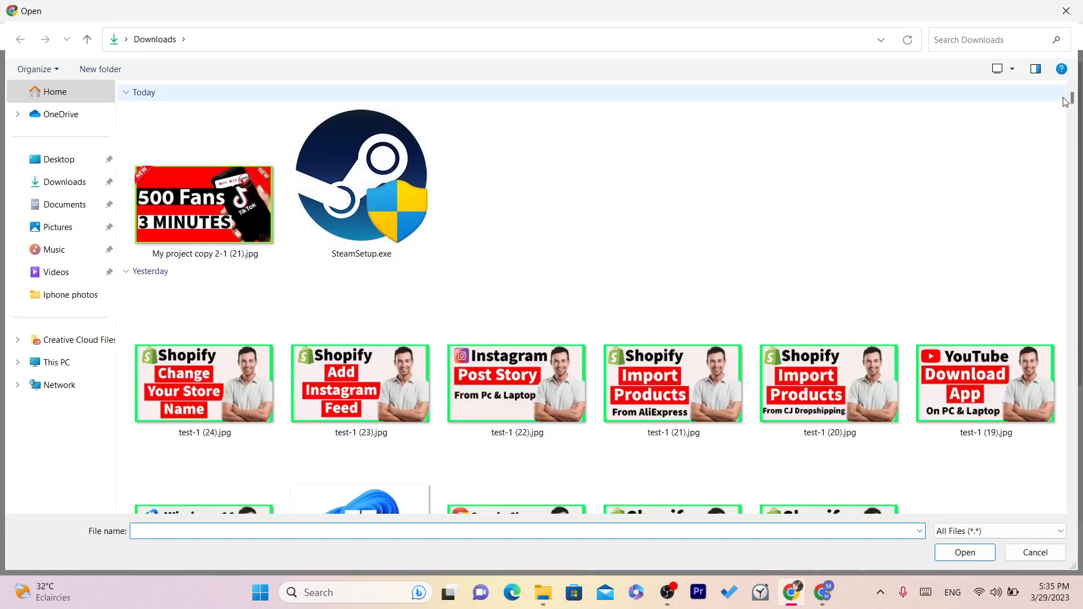
double_click(227, 249)
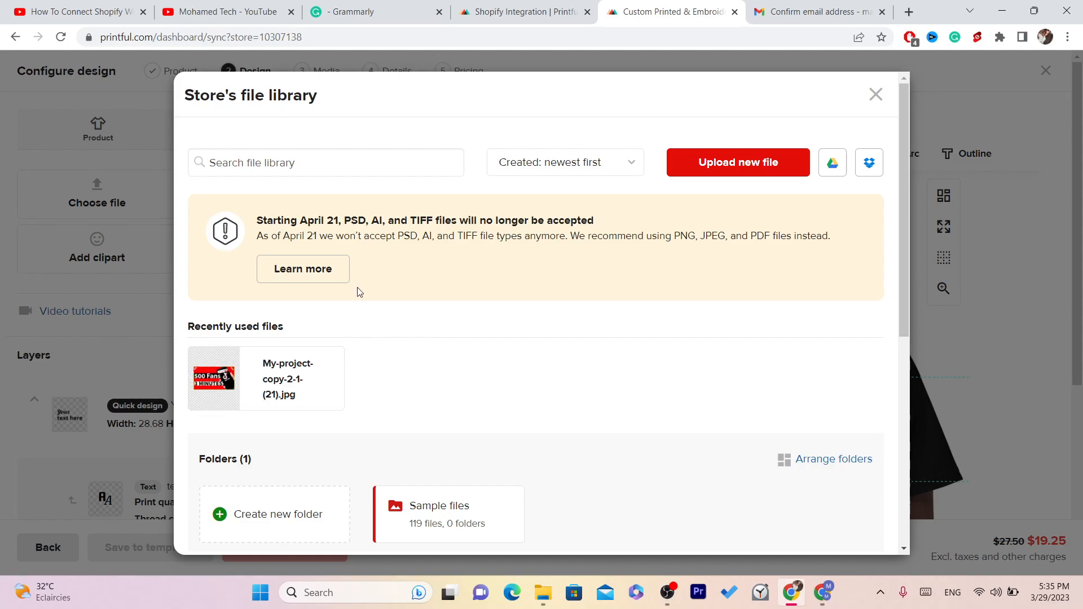
Apply the 500 Fans image to the T-shirt's left chest and enlarge it.
left_click(249, 379)
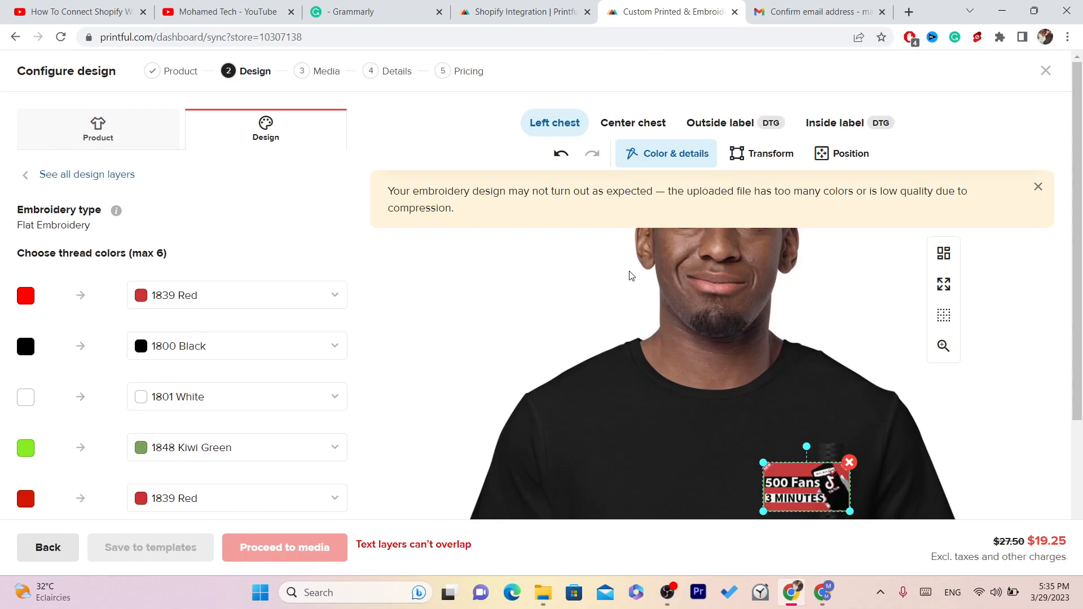
left_click_drag(765, 463, 714, 449)
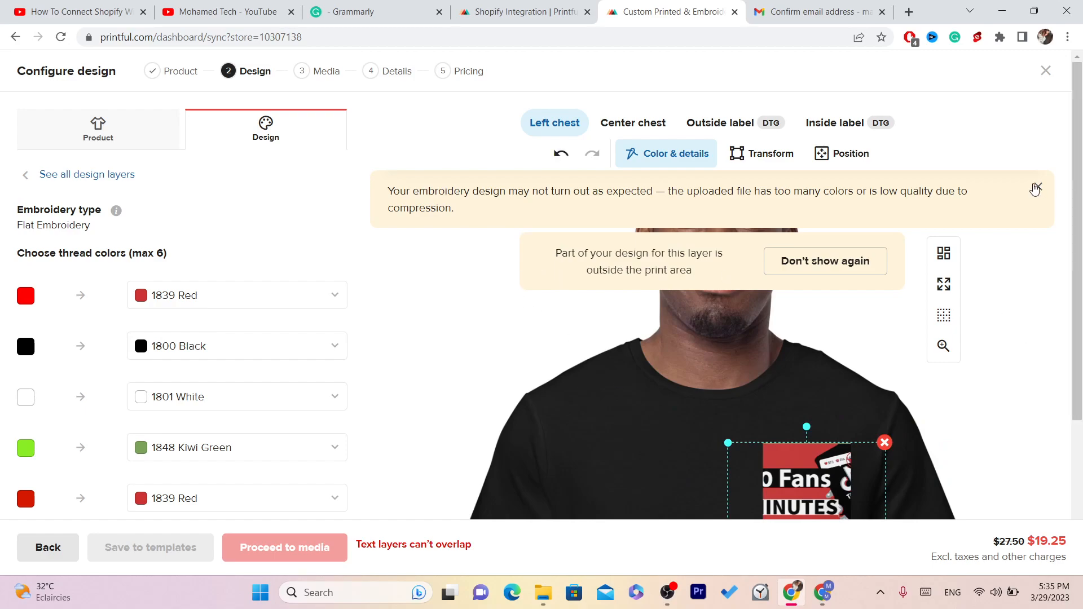
left_click(1036, 188)
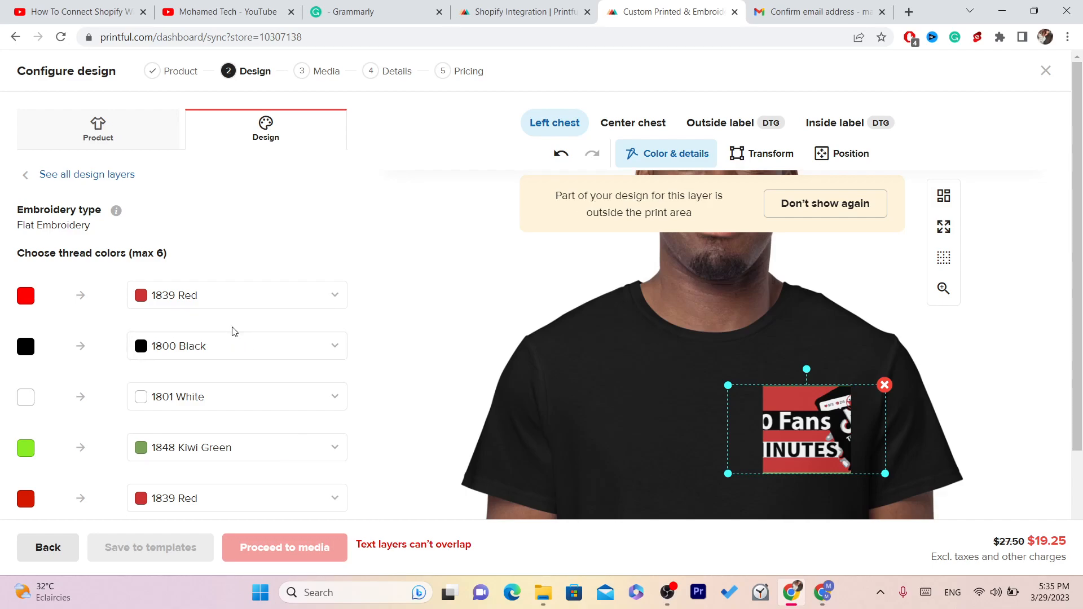
left_click_drag(838, 424, 794, 433)
Try resizing the 500 Fans layer, revert it, and enable customer personalization for the image.
left_click(840, 487)
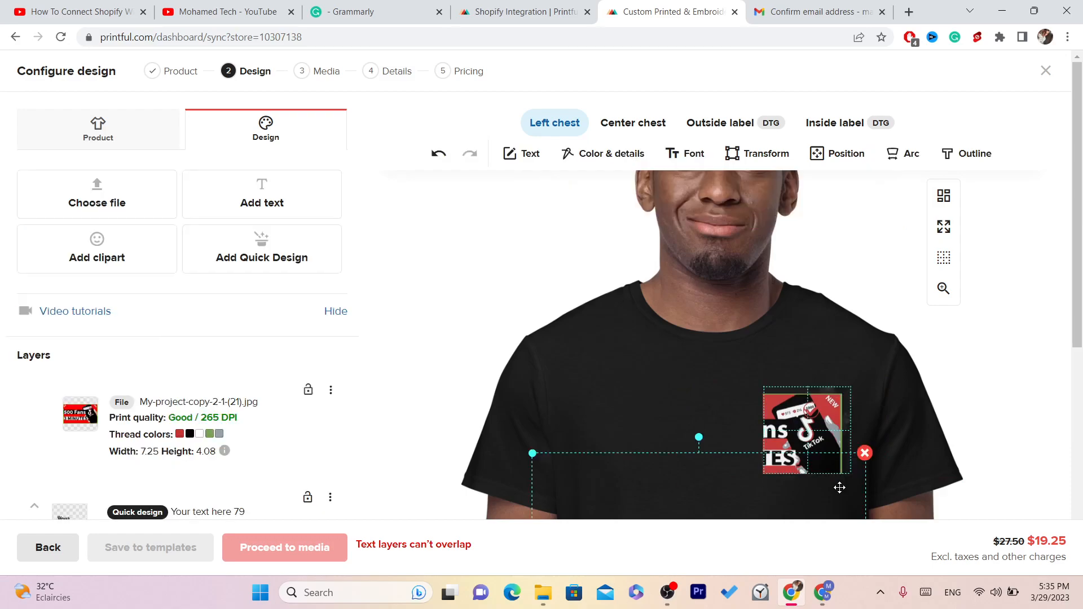
left_click(815, 463)
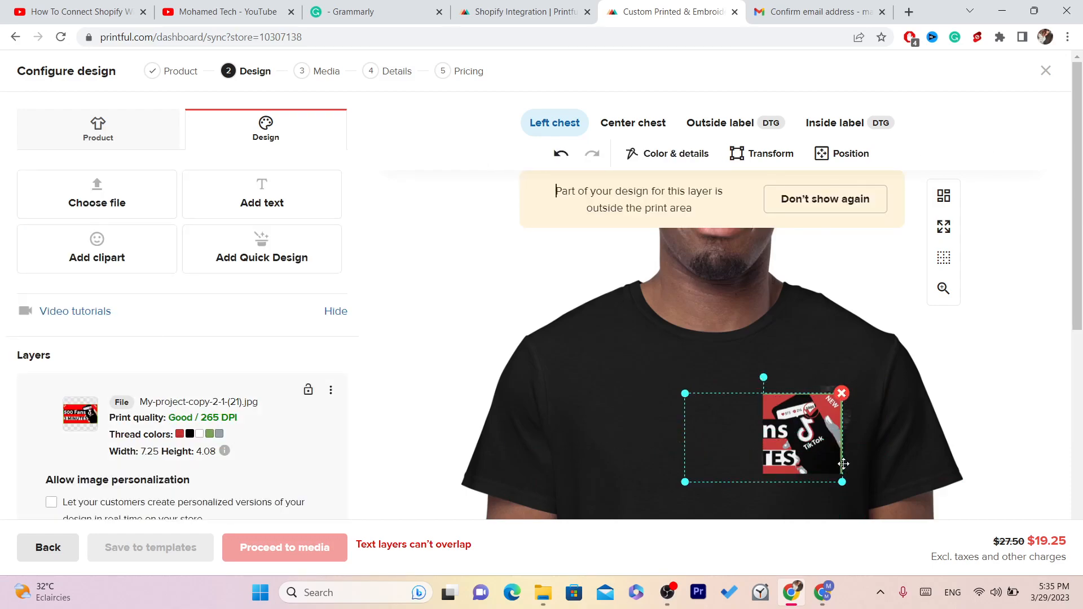
left_click_drag(843, 483, 781, 447)
key("ctrl+z")
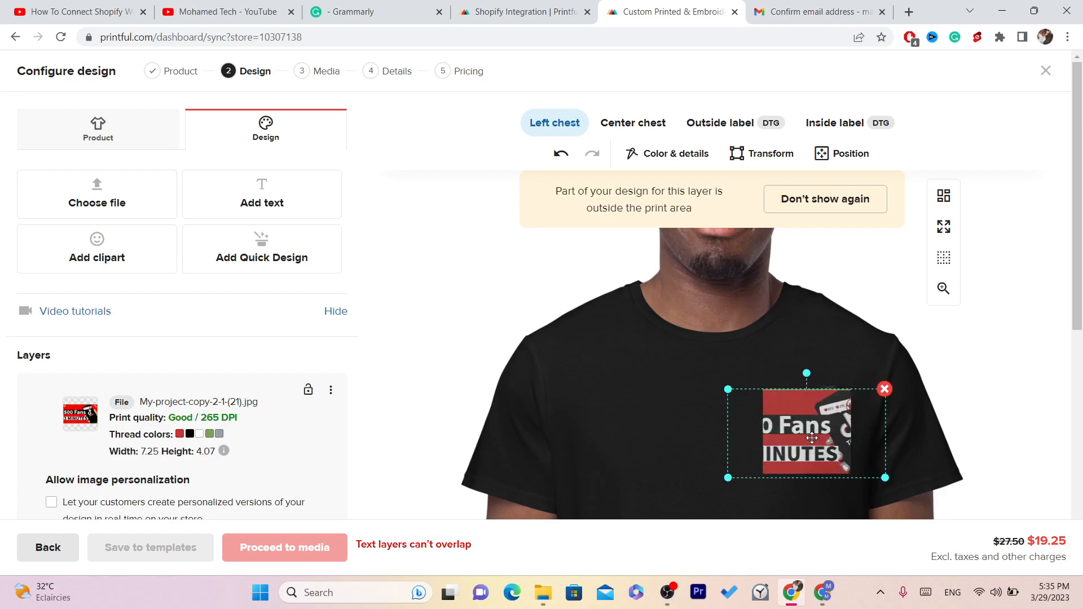
key("ctrl+z")
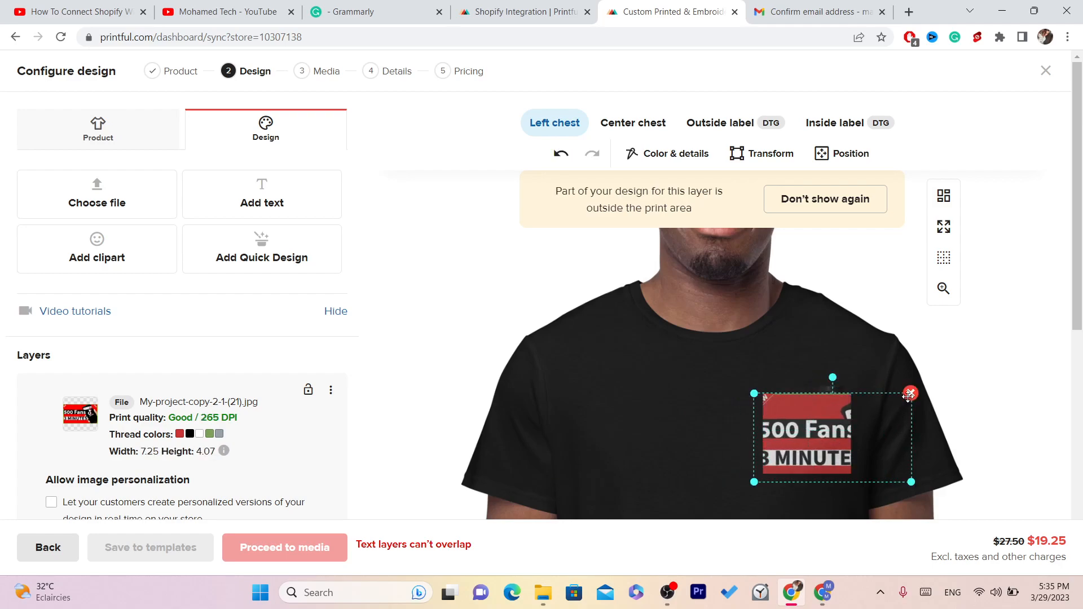
left_click(814, 209)
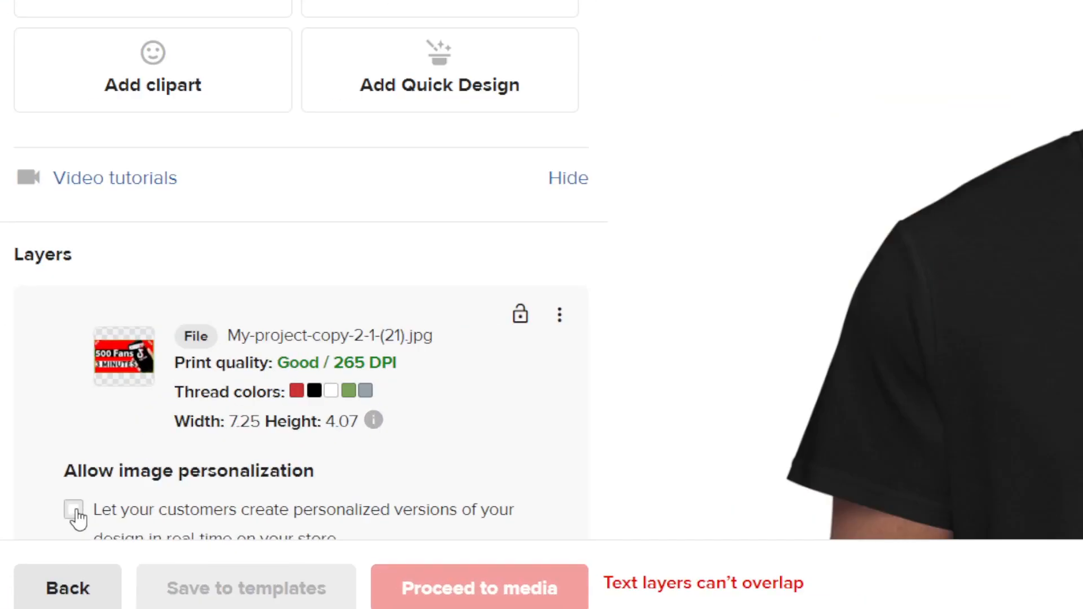
left_click(75, 511)
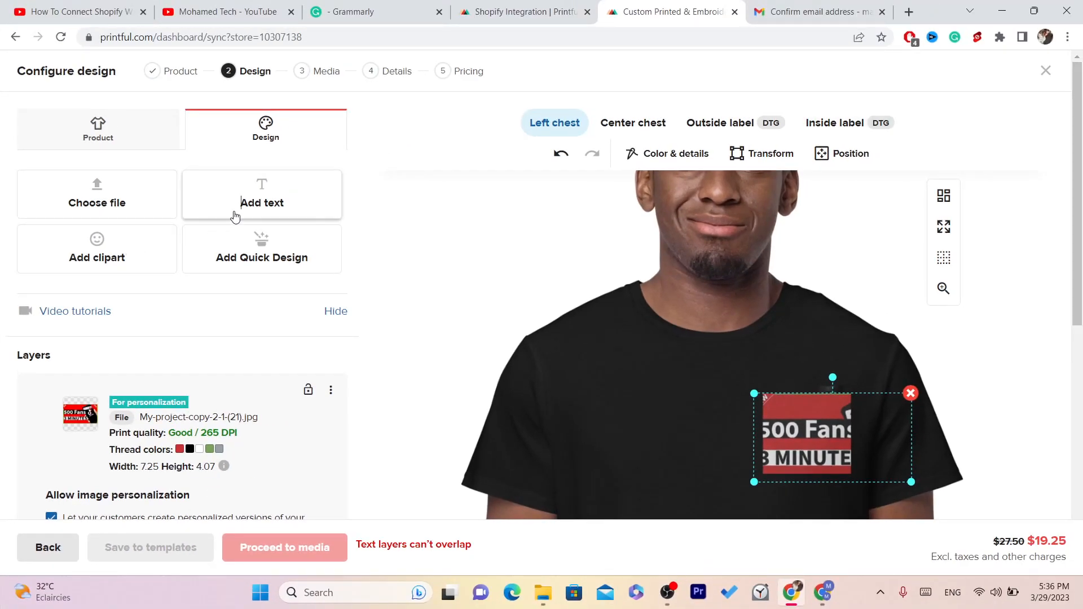
Add the first text preset to the T-shirt design.
left_click(242, 202)
left_click(78, 437)
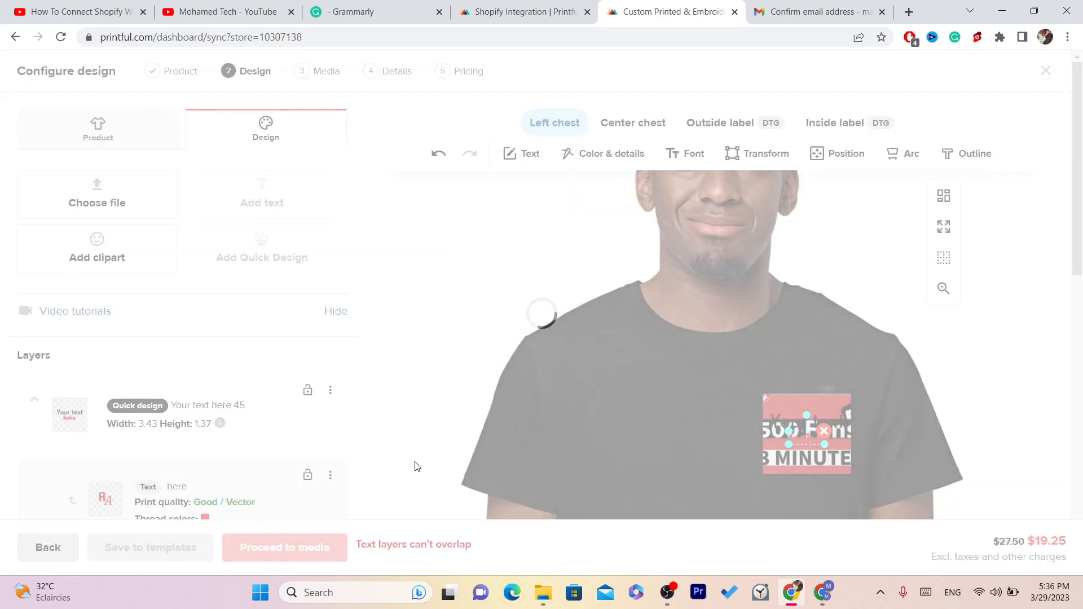
triple_click(439, 546)
left_click(311, 410)
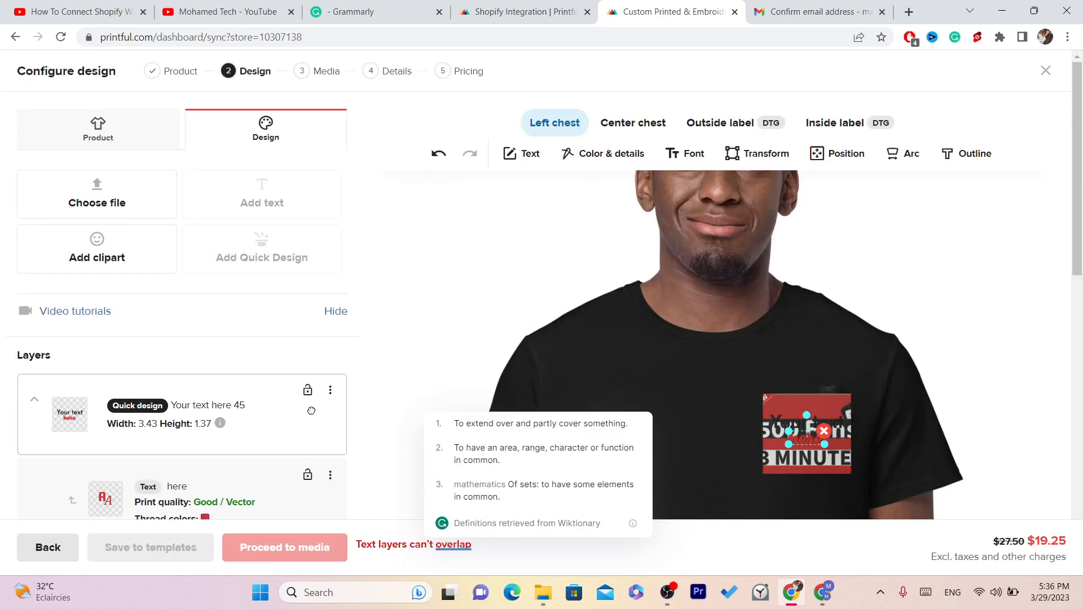
left_click_drag(1081, 218, 1016, 99)
Delete the 500 Fans image layer and go back to the new products catalog.
left_click_drag(838, 407, 641, 399)
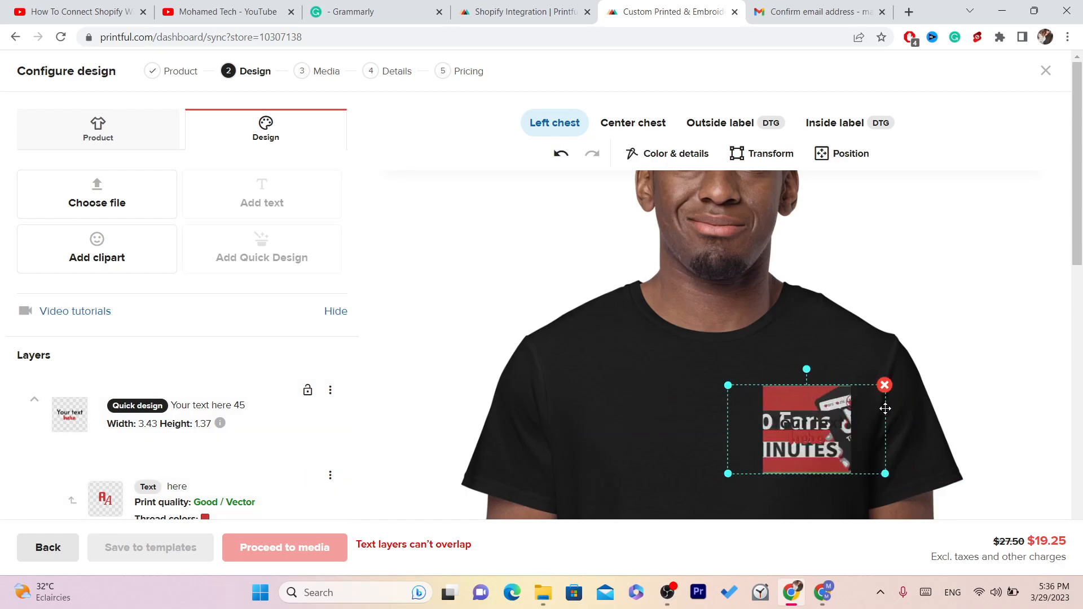
left_click(884, 386)
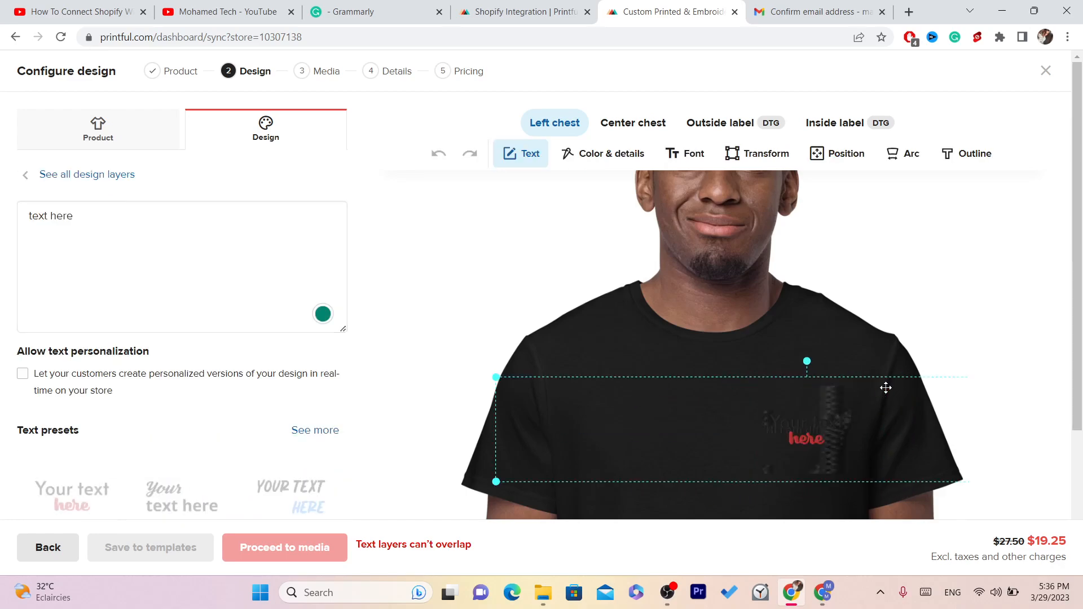
left_click(799, 433)
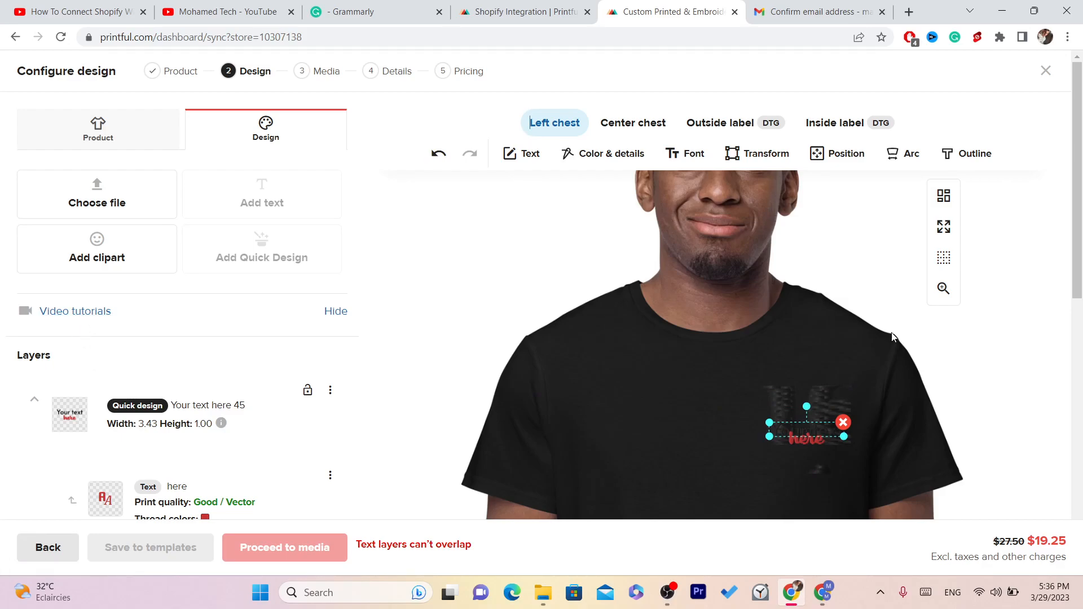
left_click(43, 547)
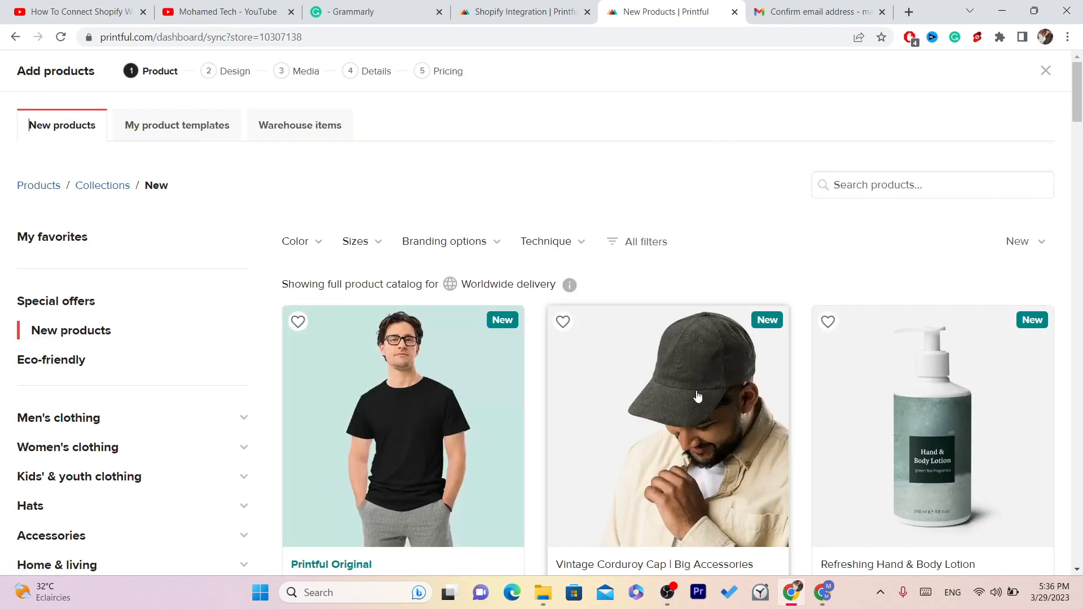
Choose the Vintage Corduroy Cap, apply the recent 500 Fans file to its front, and proceed to media.
left_click(636, 343)
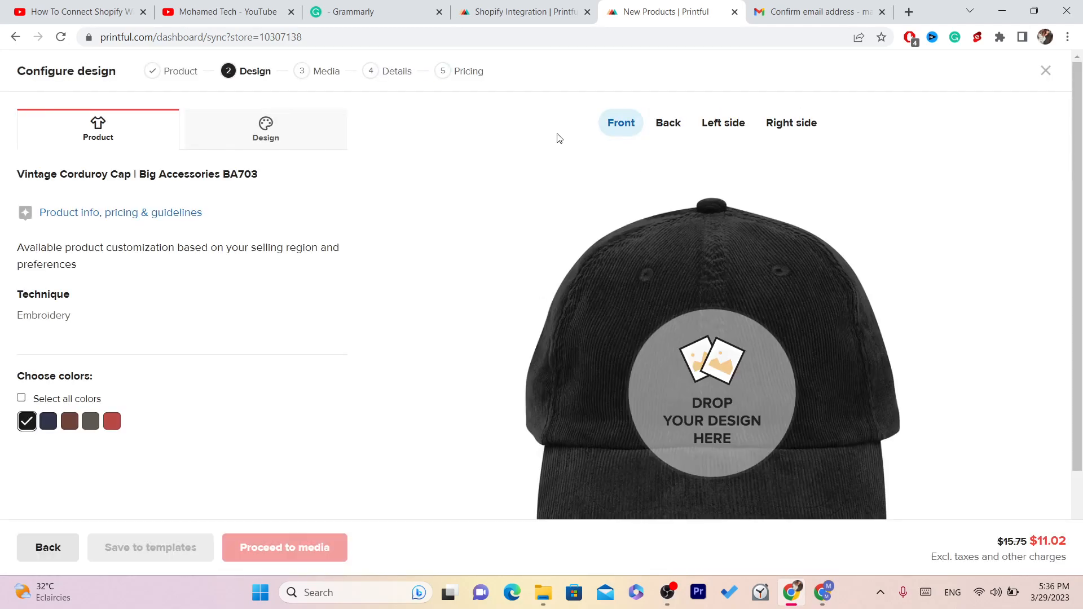
left_click(704, 393)
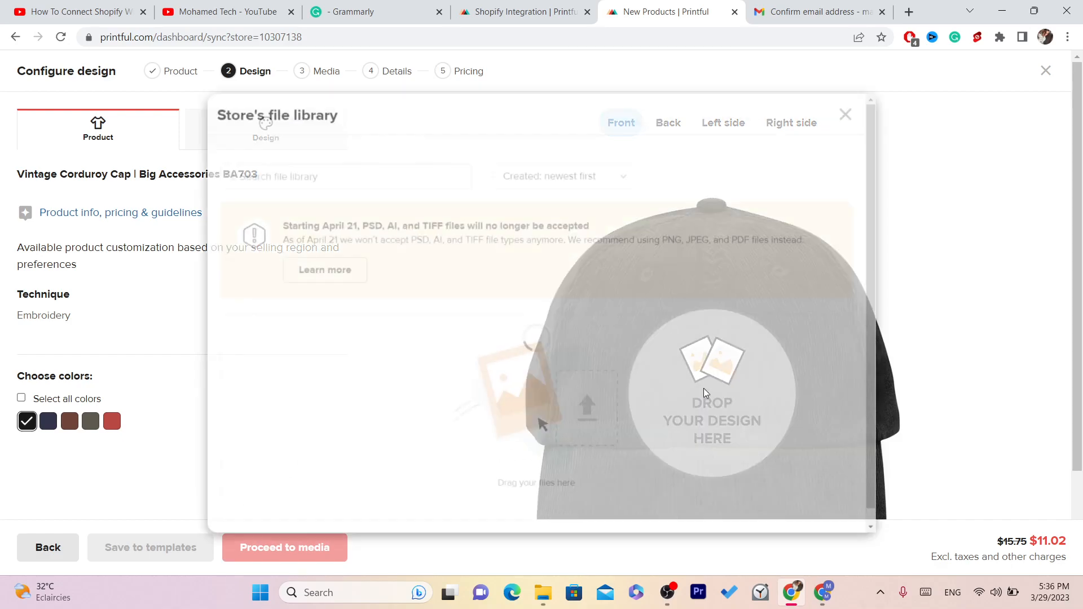
left_click(243, 380)
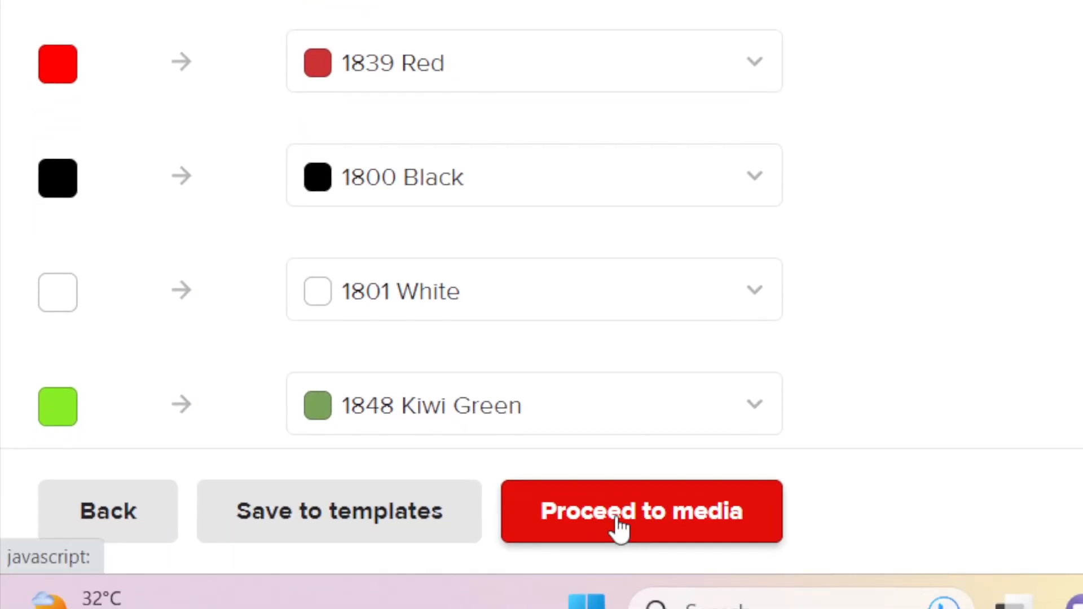
left_click(275, 553)
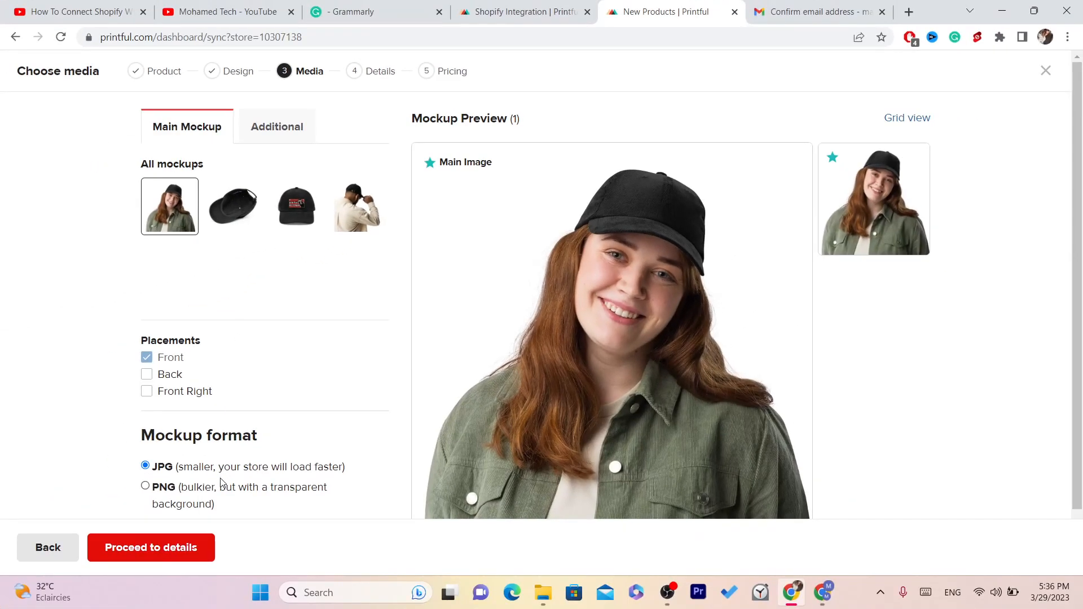
Add Back and Front Right mockups and continue to the product details step.
left_click(147, 376)
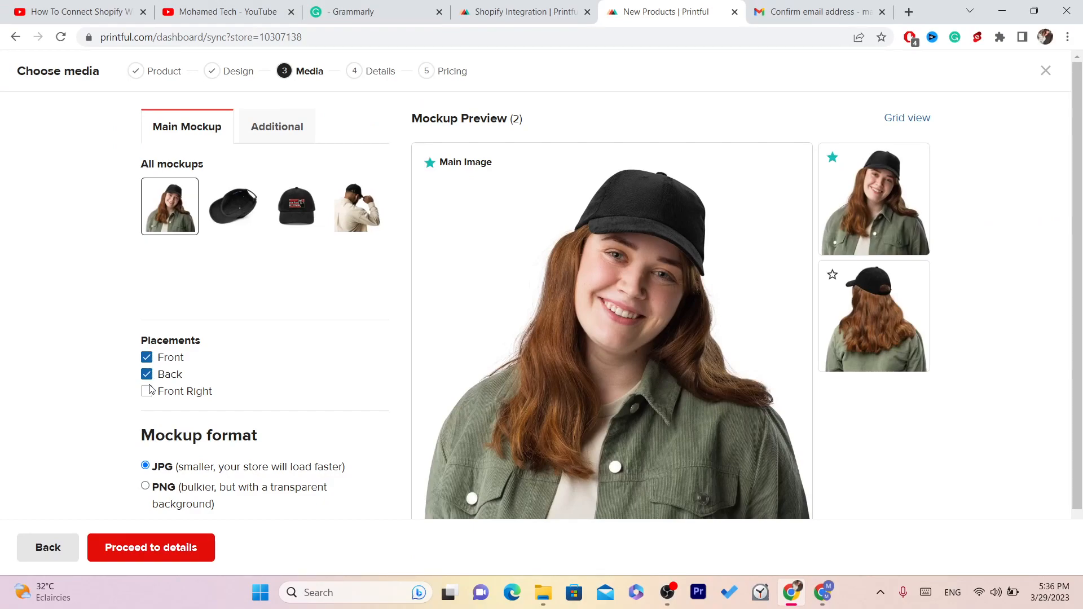
left_click(147, 391)
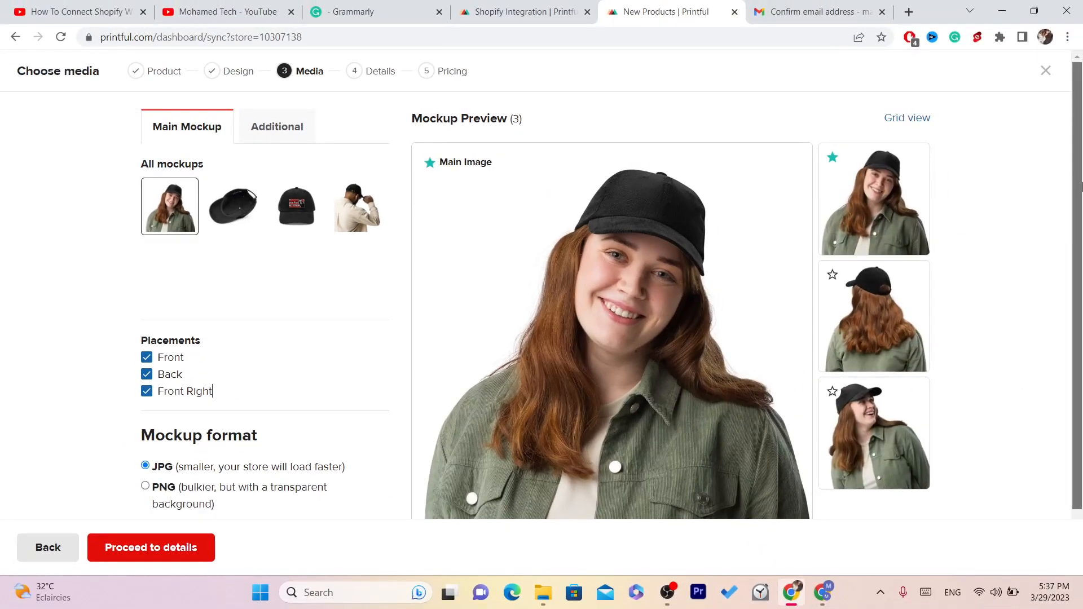
scroll(440, 281, "down", 1)
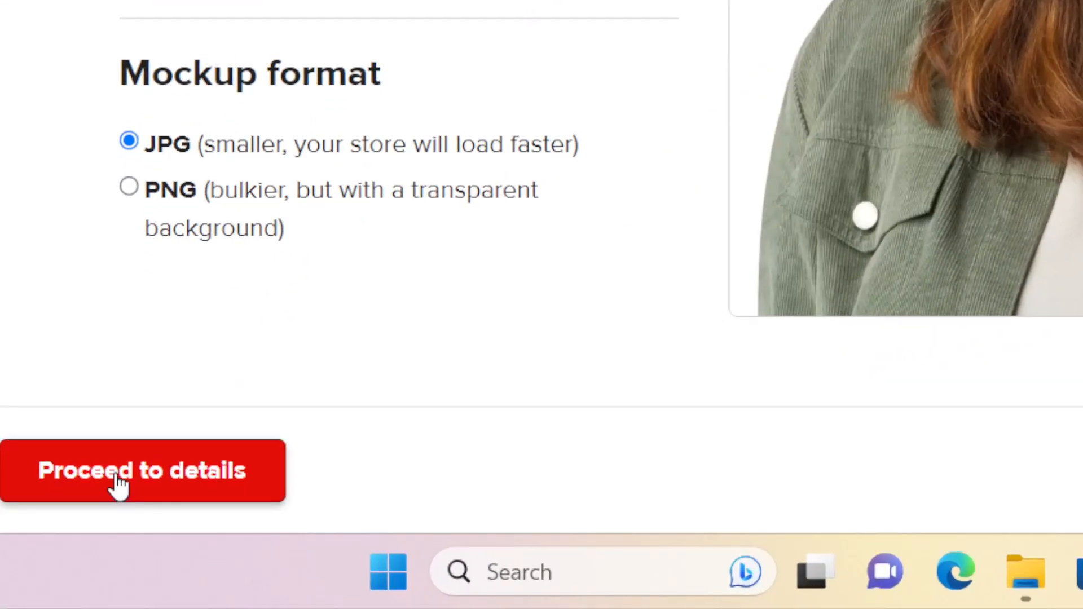
left_click(118, 484)
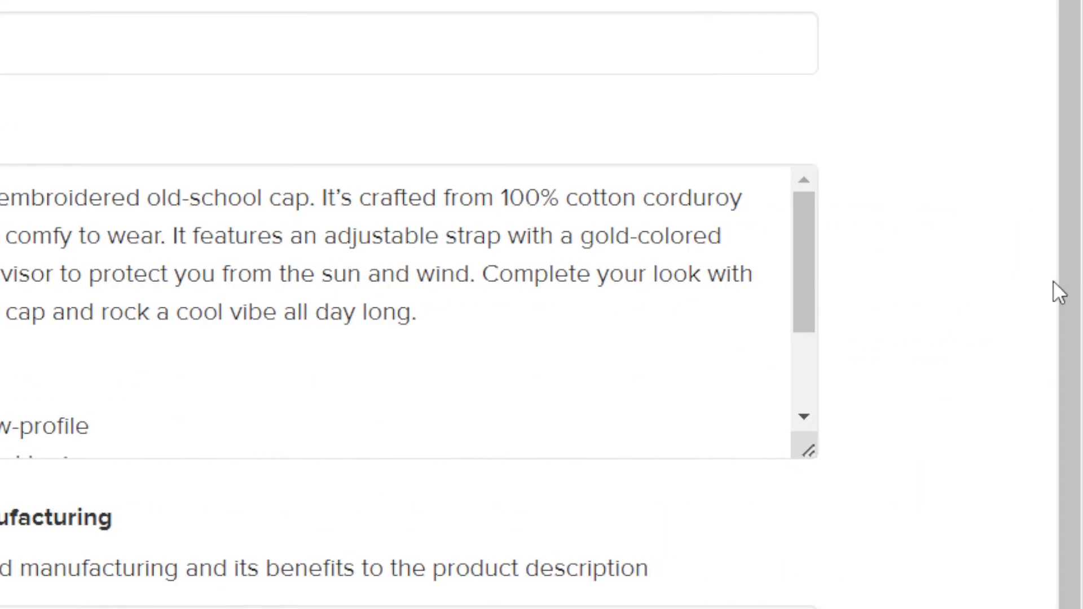
Turn on all cap push settings, including Shipping, and submit the cap to the store.
left_click_drag(1067, 283, 949, 96)
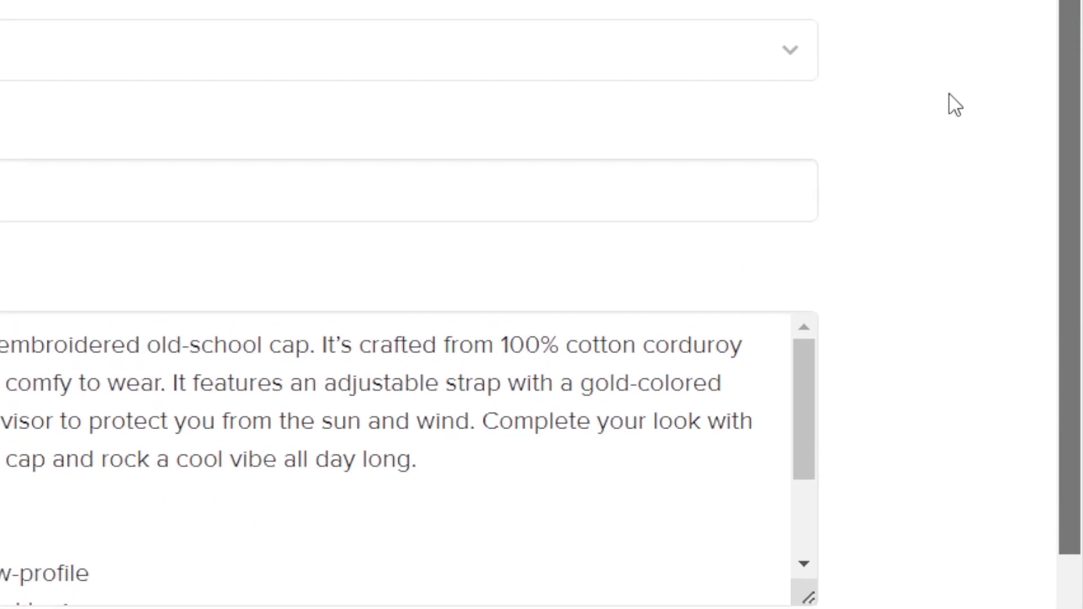
left_click(169, 530)
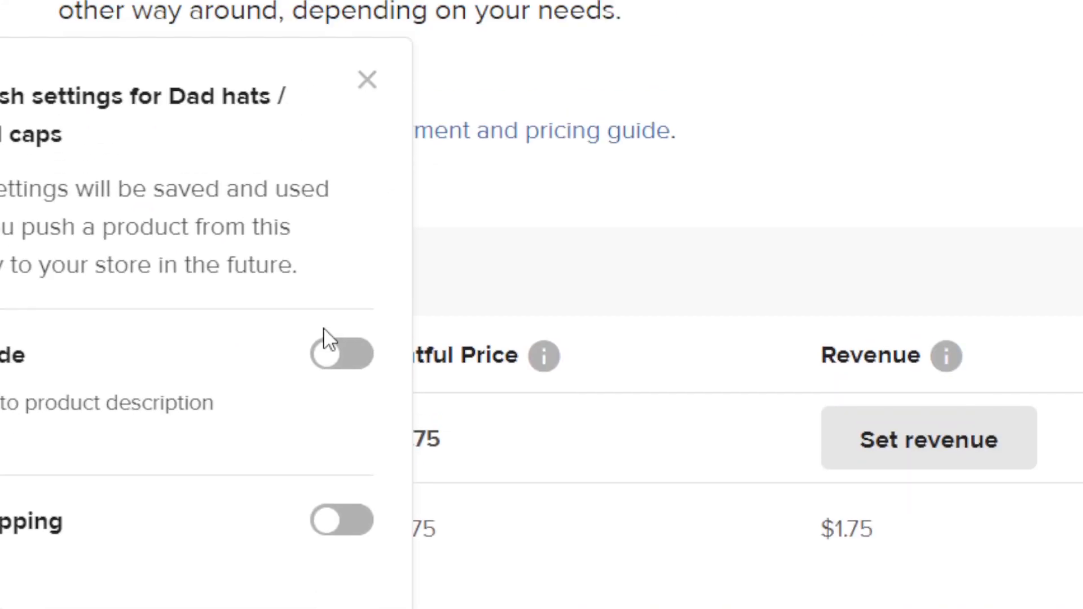
left_click(326, 500)
left_click(329, 519)
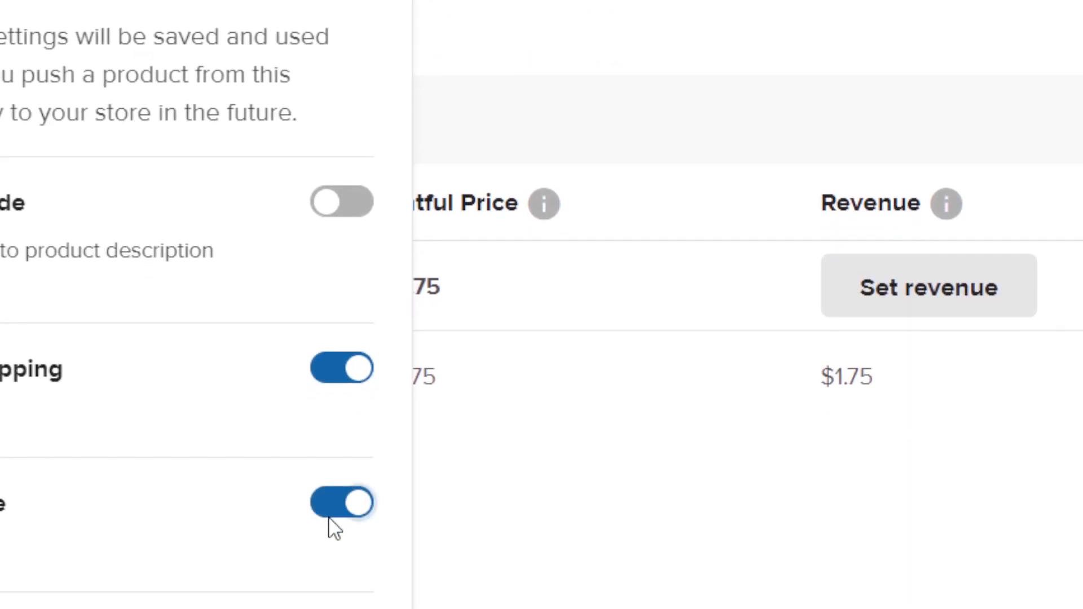
left_click(329, 201)
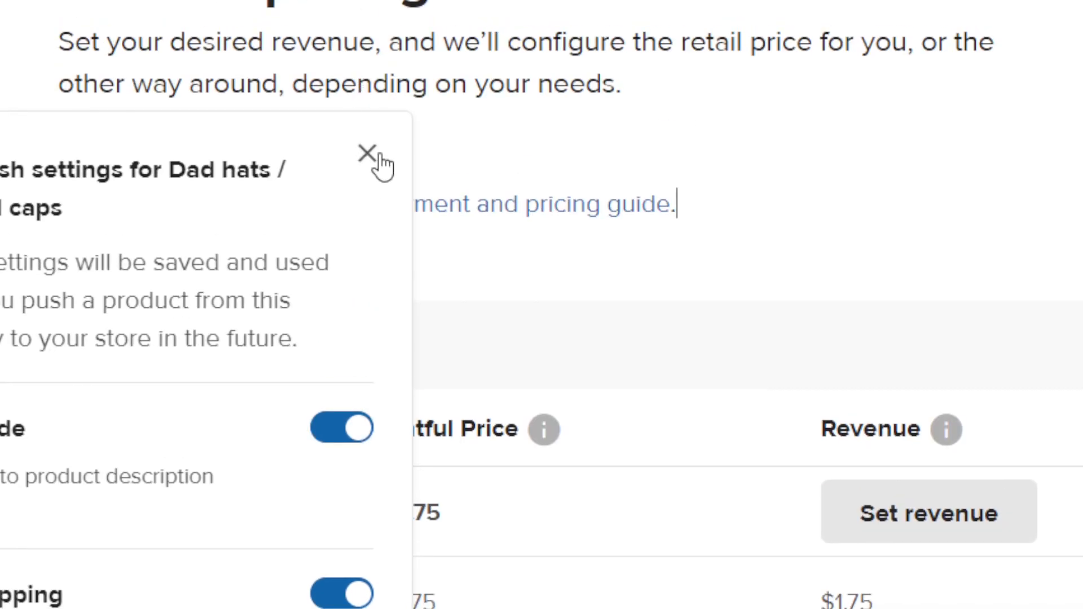
left_click(373, 156)
left_click(204, 529)
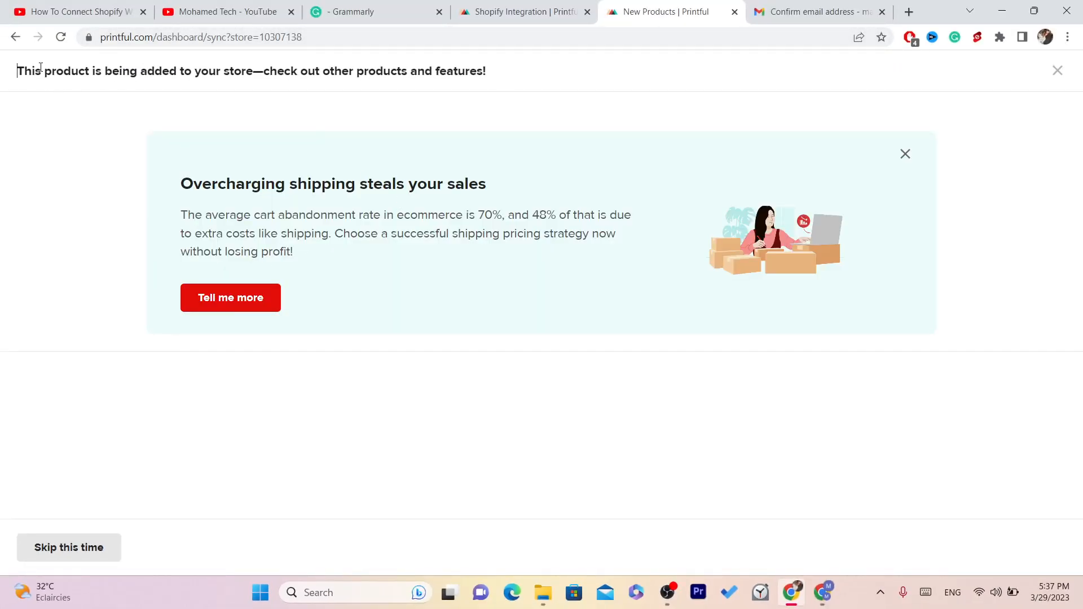
Skip the shipping strategy offer this time.
left_click_drag(19, 69, 289, 77)
left_click_drag(163, 69, 525, 75)
left_click(533, 74)
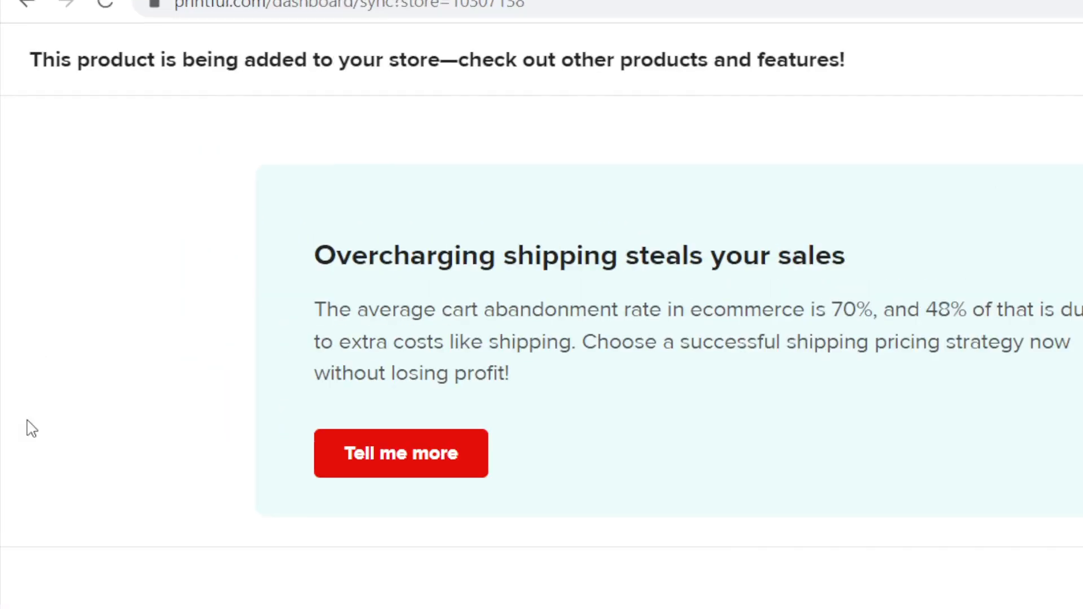
left_click(147, 531)
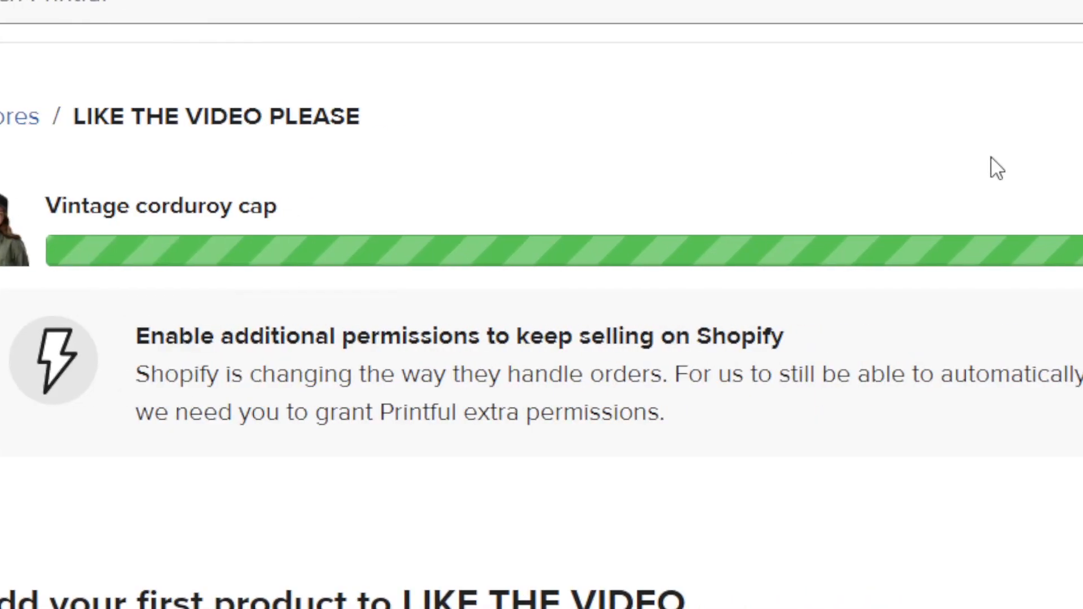
mouse_move(1075, 270)
left_mouse_down()
mouse_move(1080, 381)
mouse_move(1075, 280)
left_mouse_up()
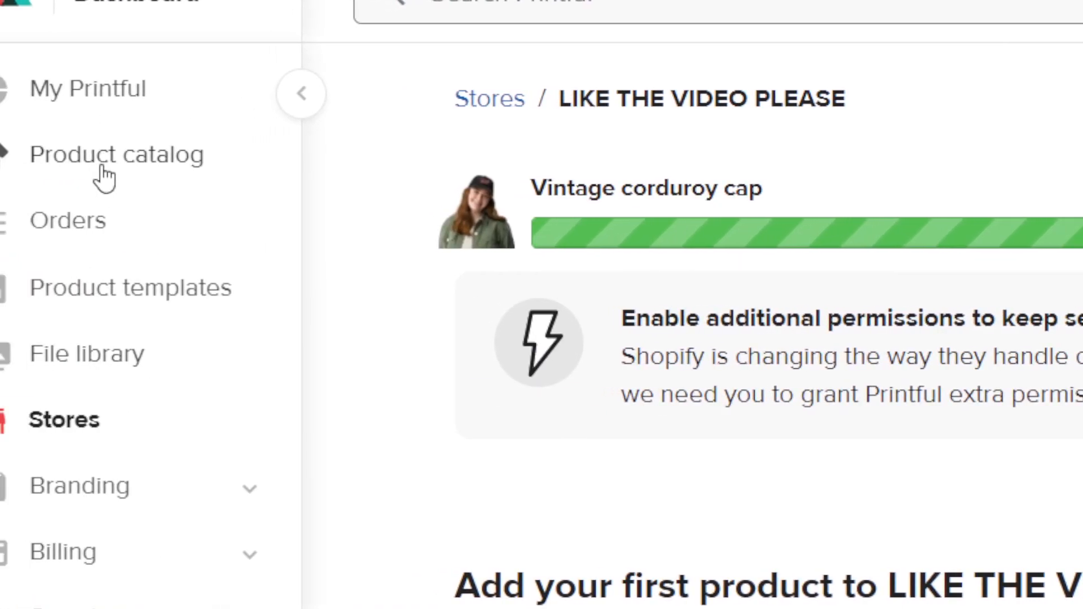
Go to the Product catalog from the My Printful dashboard.
left_click(93, 90)
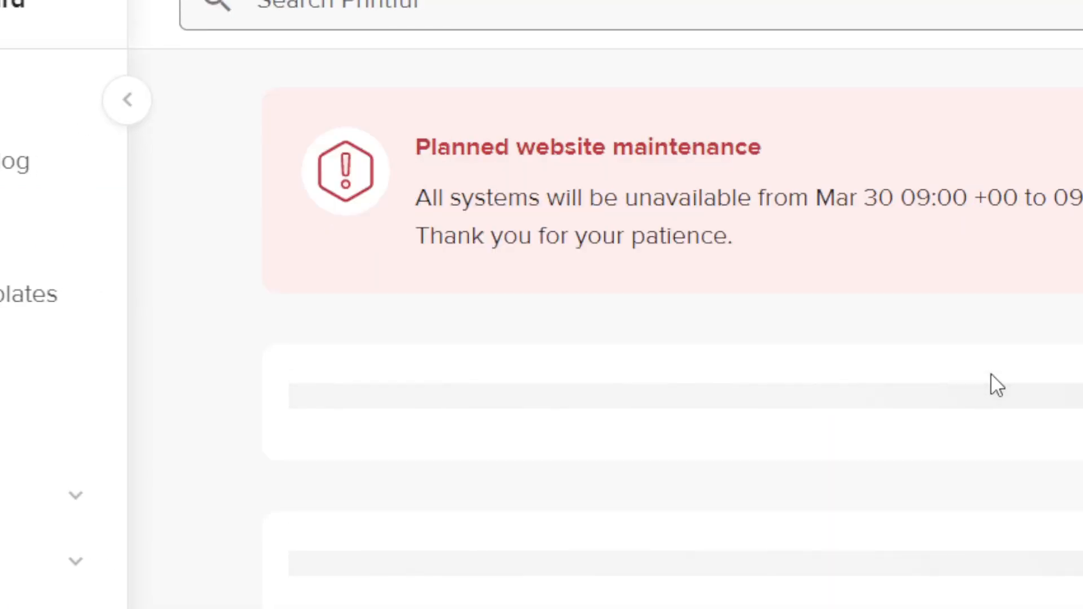
scroll(697, 310, "down", 5)
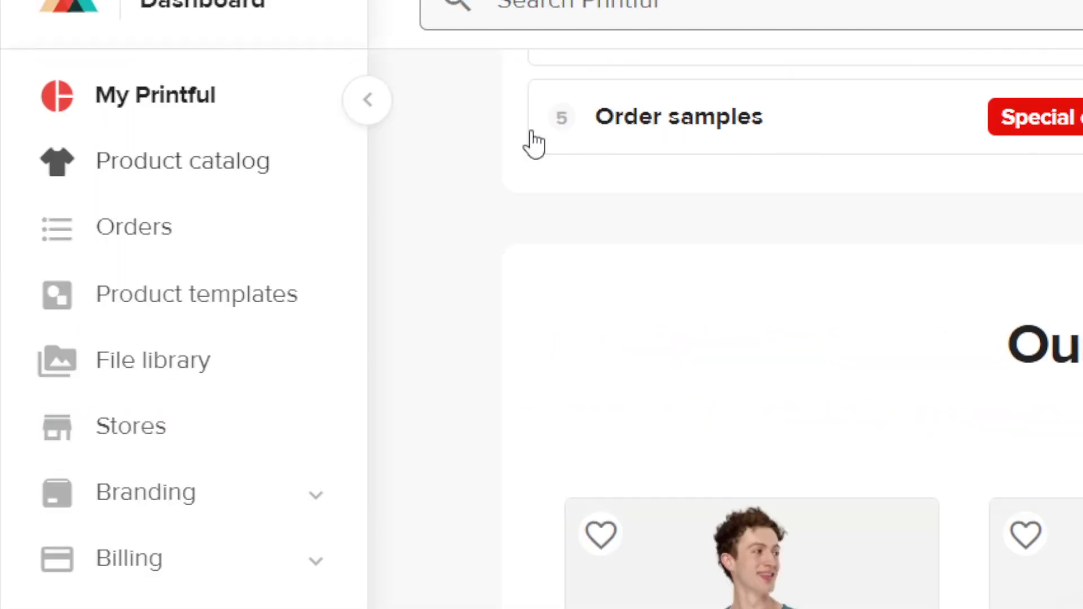
left_click(228, 164)
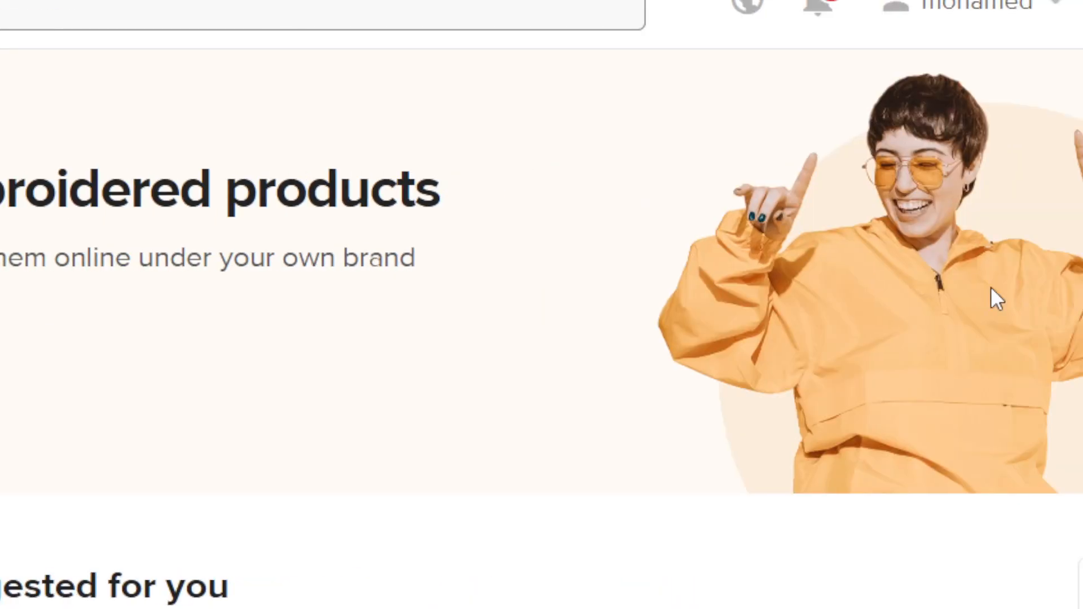
left_click_drag(1081, 97, 1082, 318)
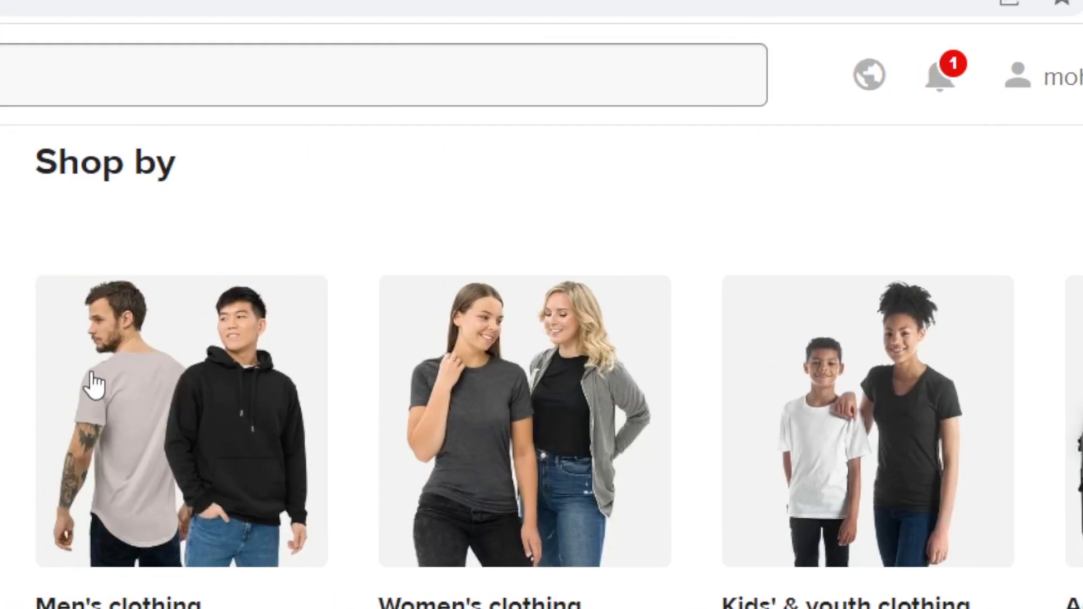
Open the Unisex Staple T-Shirt product page from Men's clothing.
left_click(91, 382)
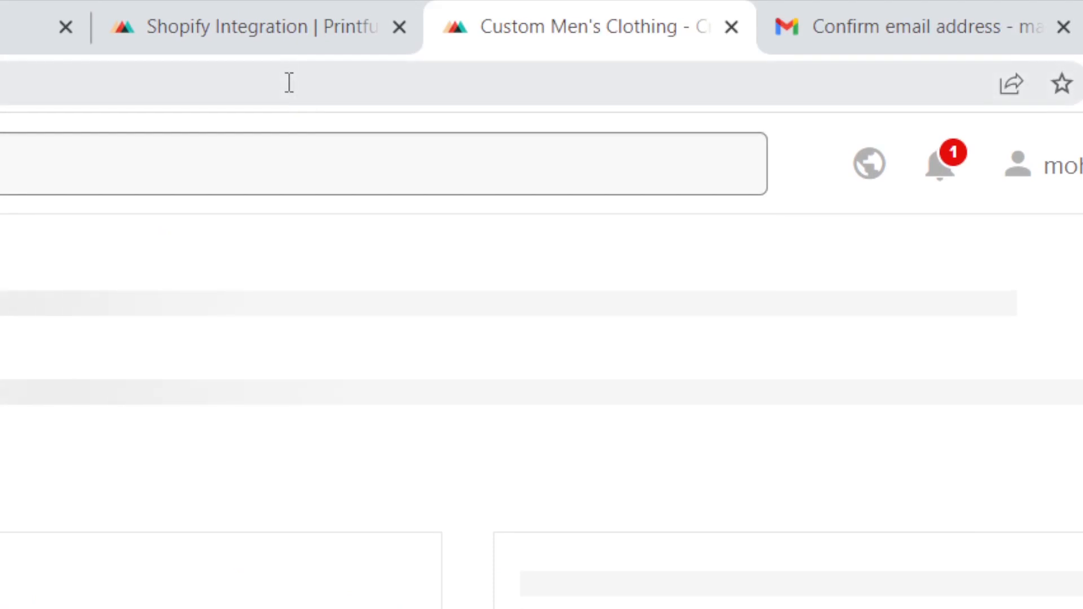
scroll(197, 471, "down", 1)
left_click(146, 514)
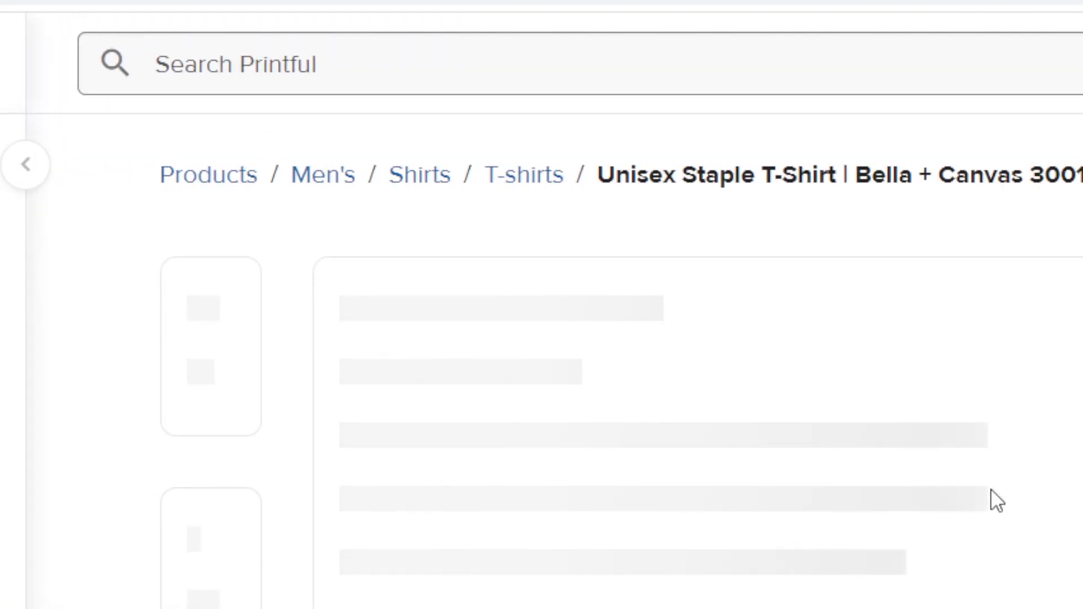
scroll(964, 200, "down", 15)
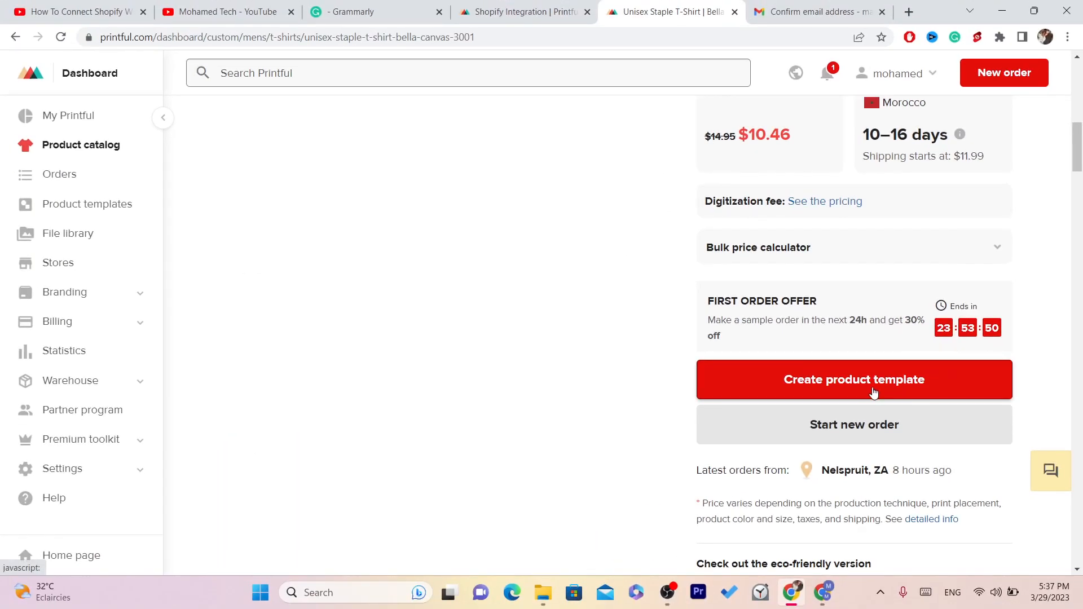
Create a product template using the recent 500 Fans design and continue to review.
left_click(867, 384)
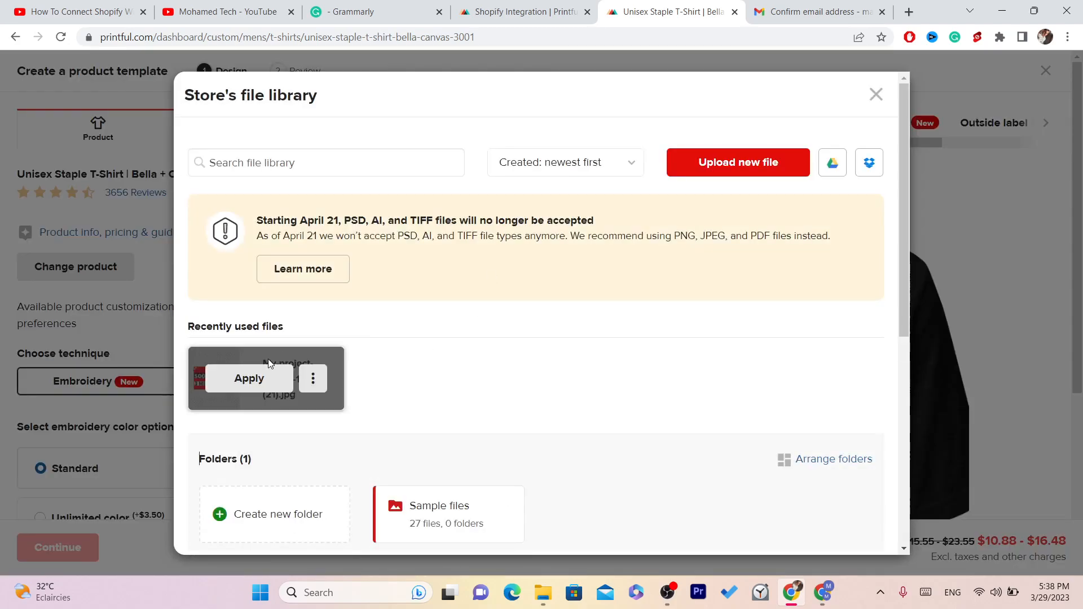
left_click(265, 379)
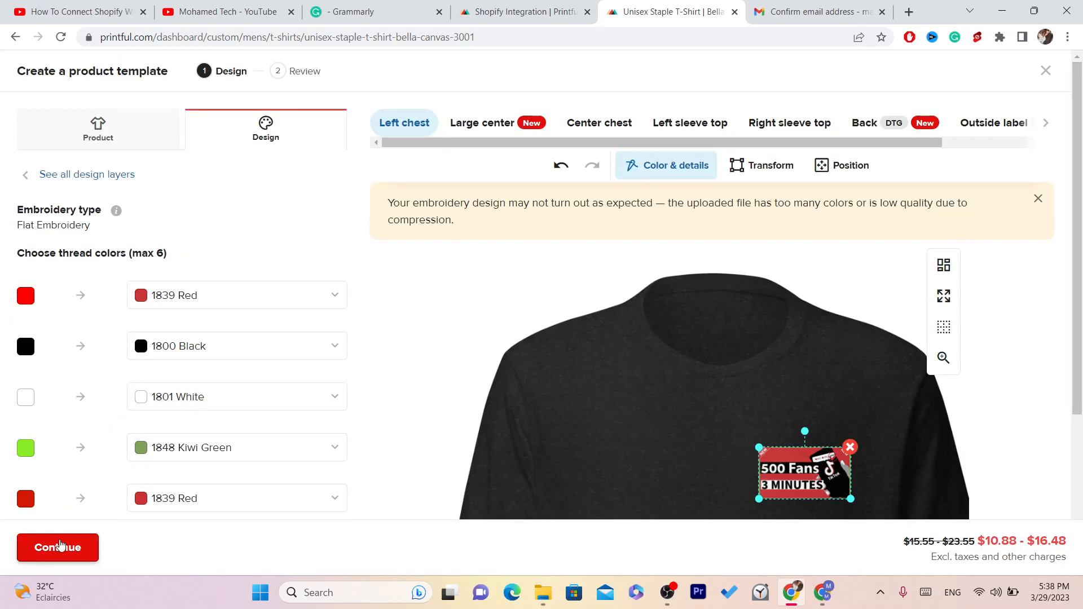
left_click(60, 546)
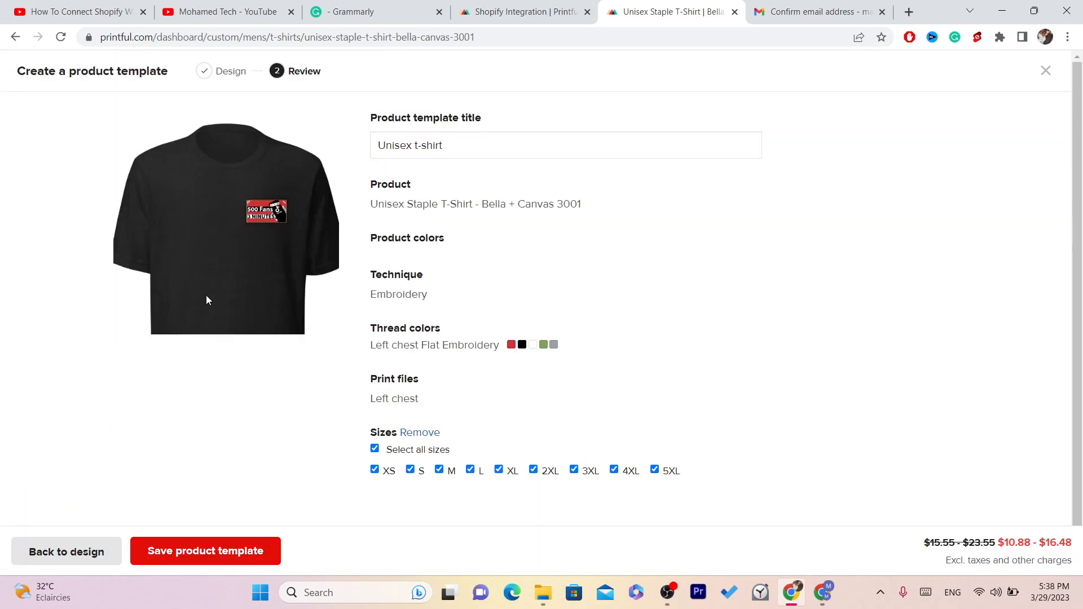
Save the Unisex t-shirt template, check its actions menu, then switch to the Gmail tab.
left_click(205, 551)
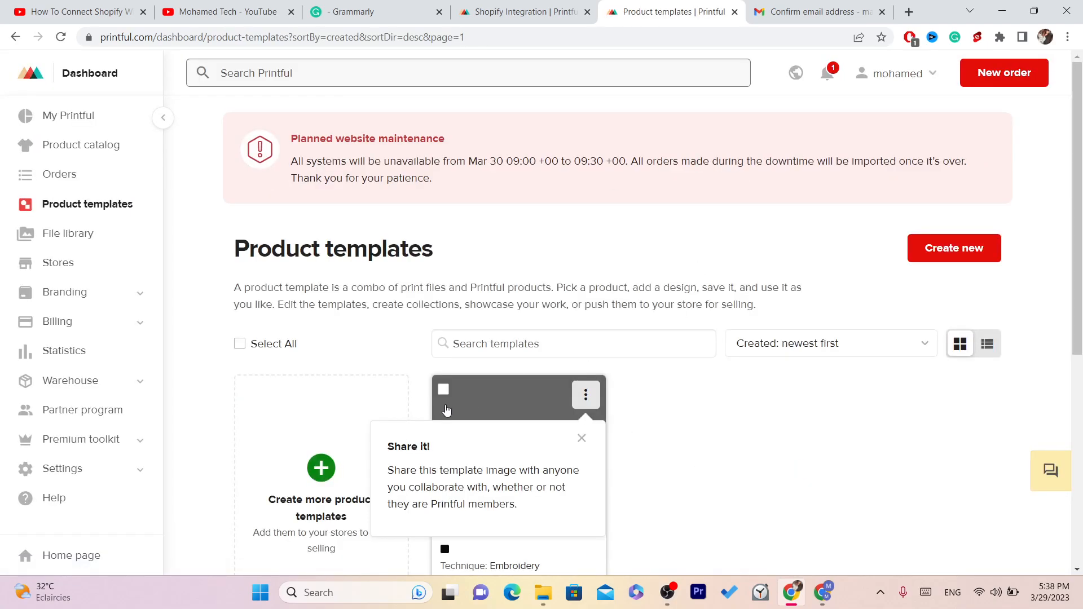
left_click(584, 441)
left_click(585, 395)
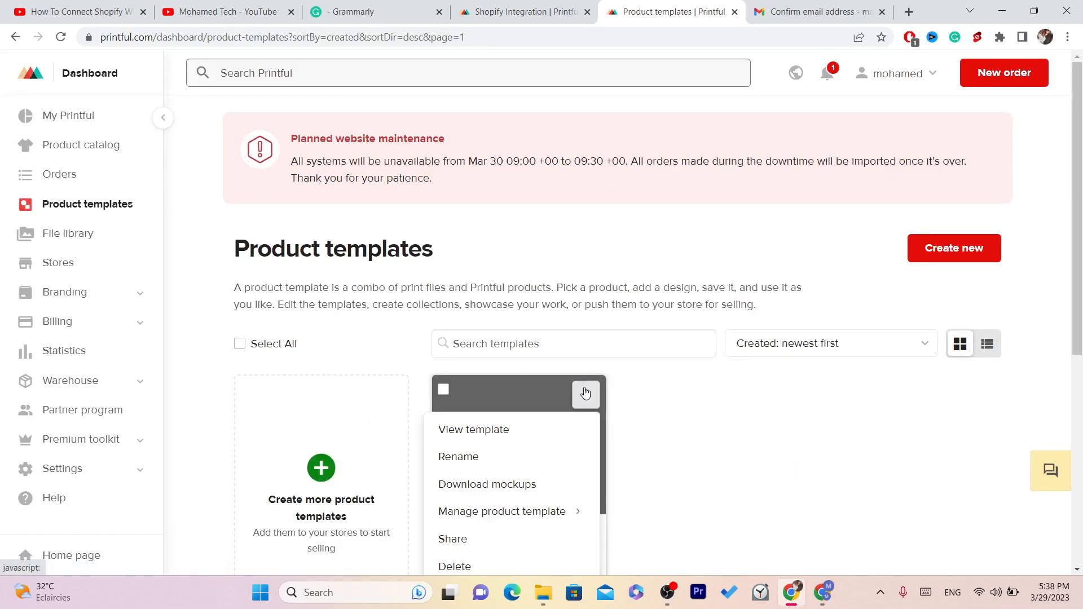
scroll(621, 284, "down", 3)
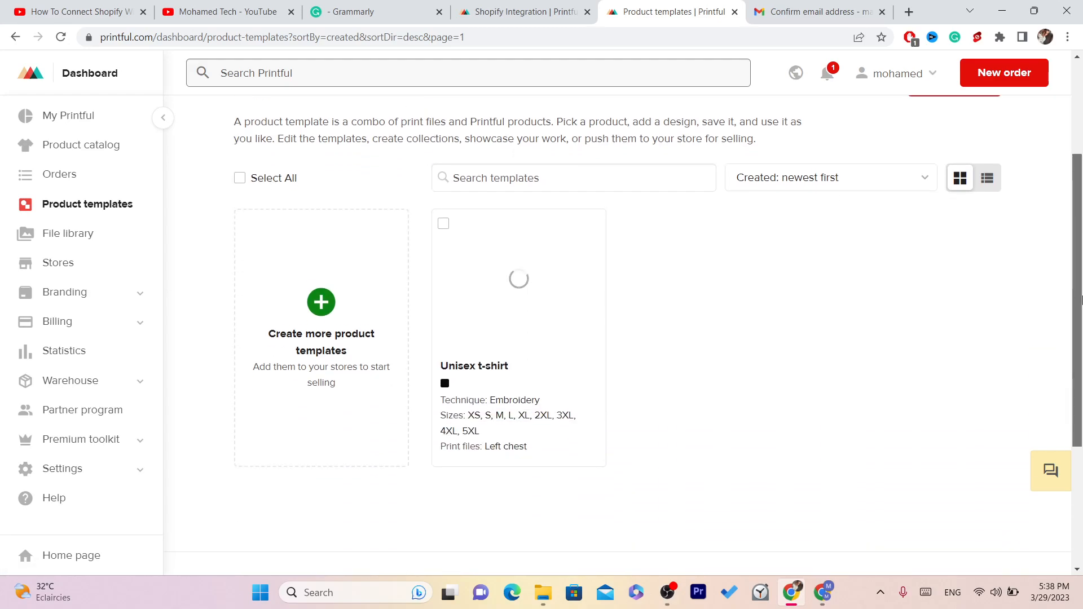
left_click(586, 219)
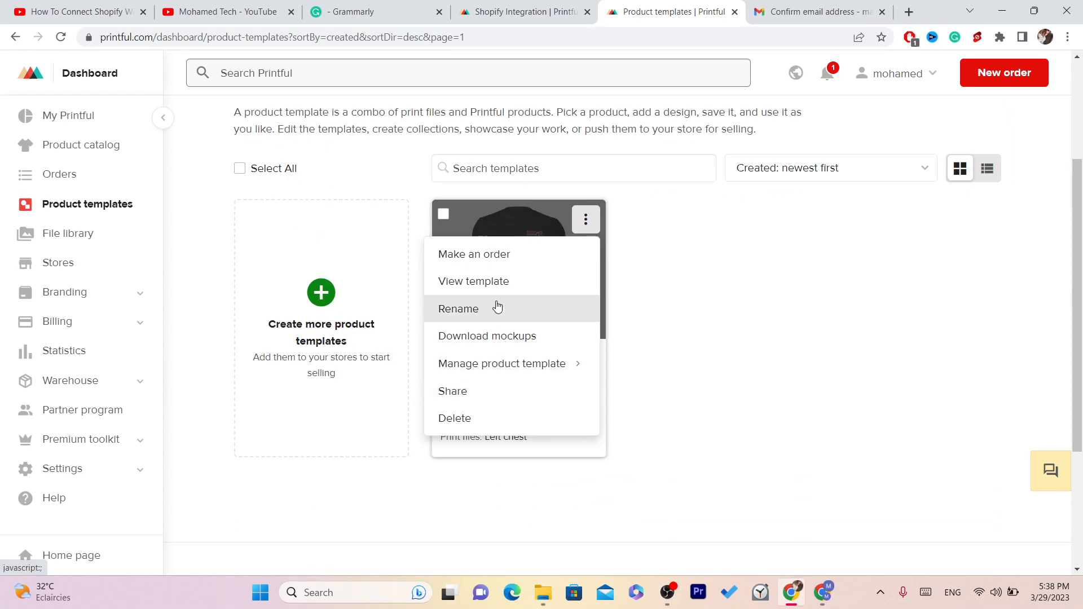
left_click(781, 307)
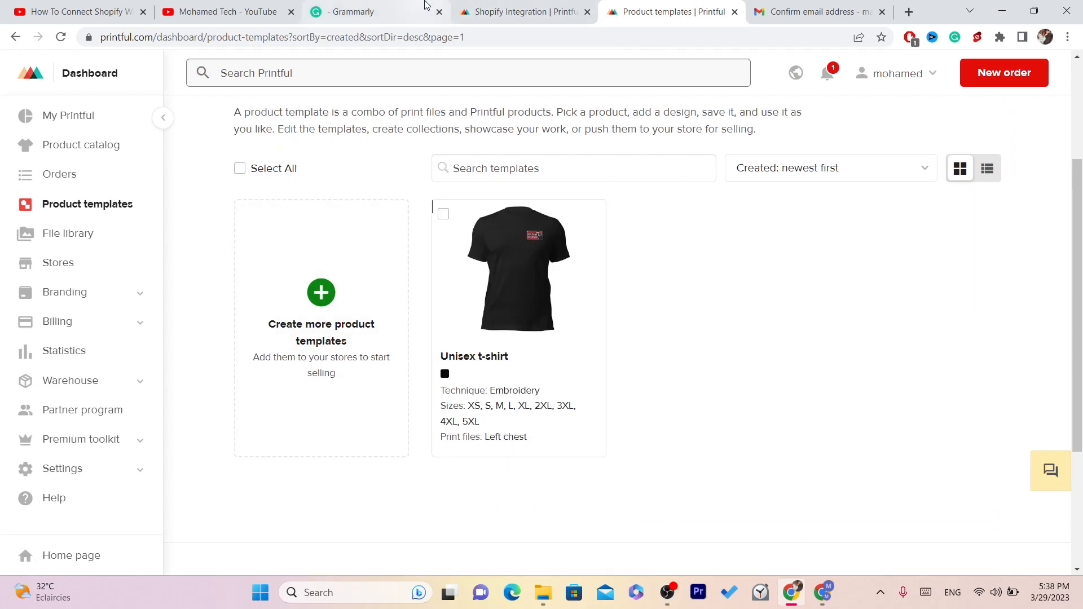
left_click(805, 5)
Log into the LIKE THE VIDEO PLEASE Shopify store admin and open Products.
left_click(792, 41)
type("s")
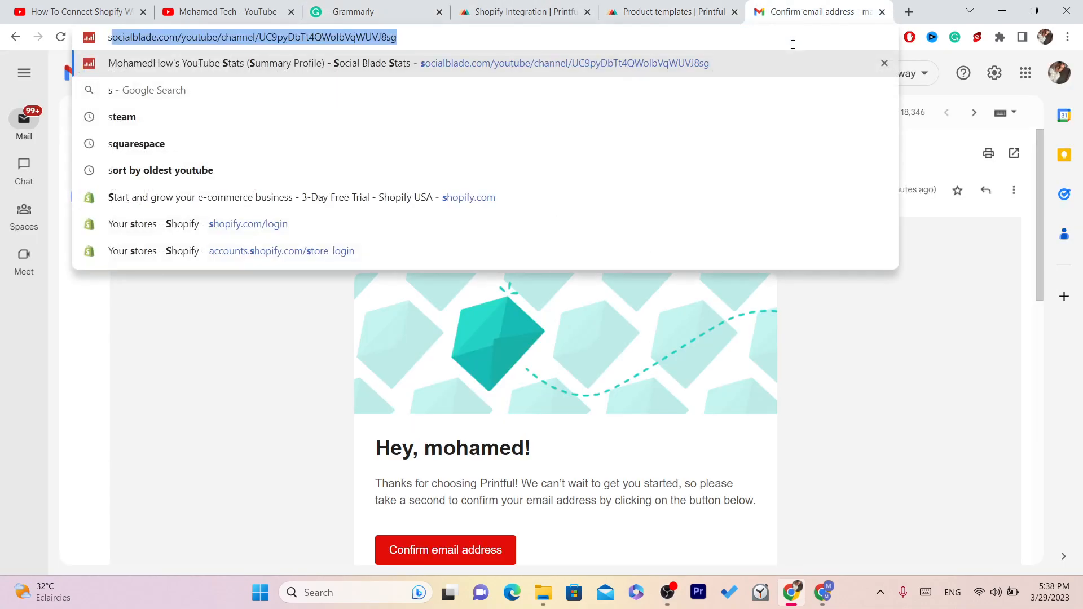
left_click(550, 216)
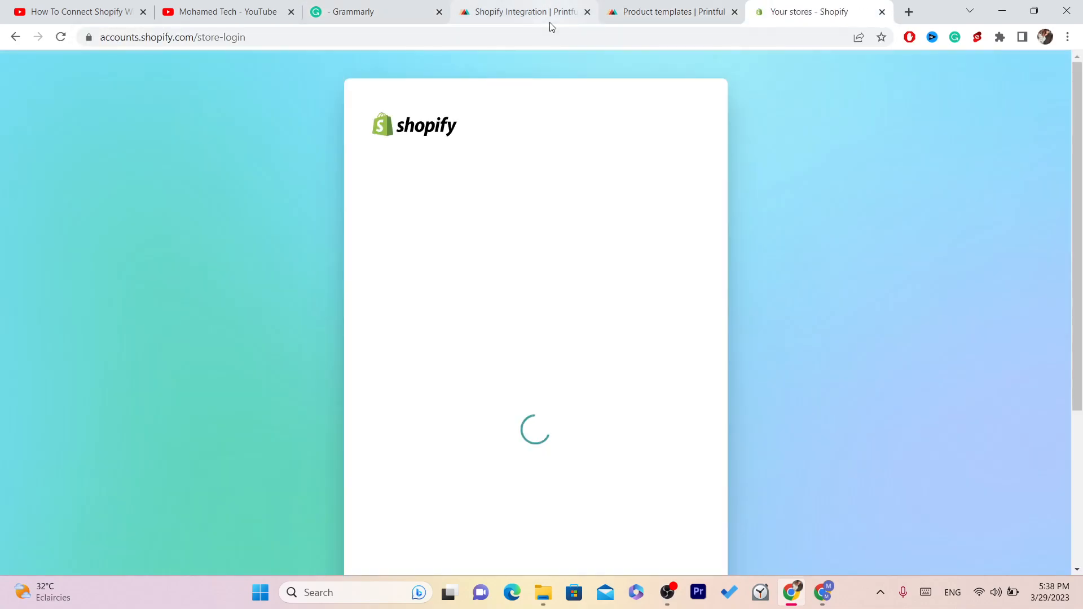
left_click(410, 351)
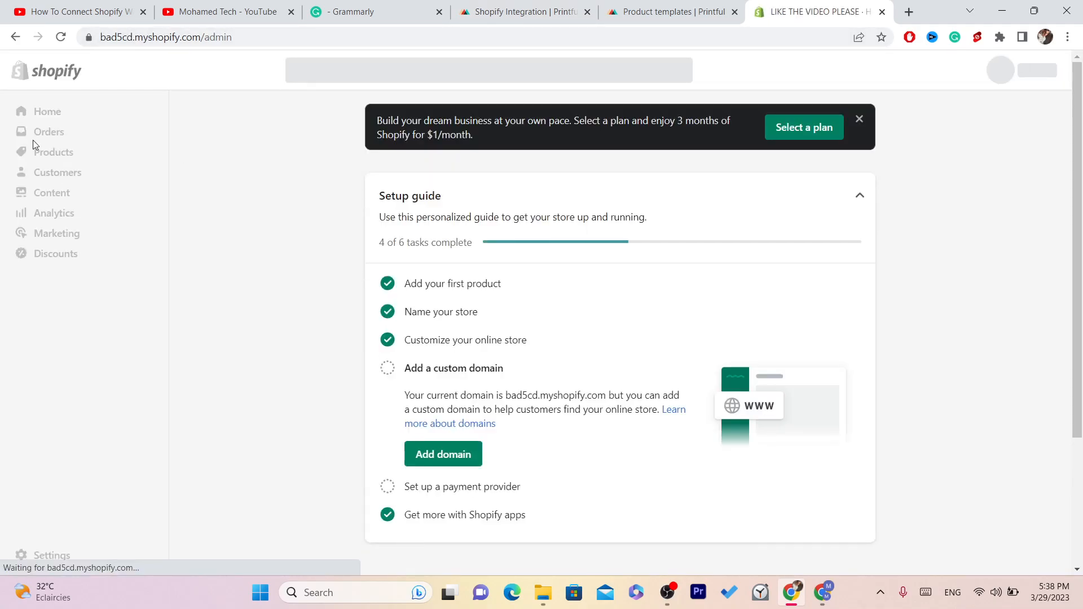
left_click(54, 159)
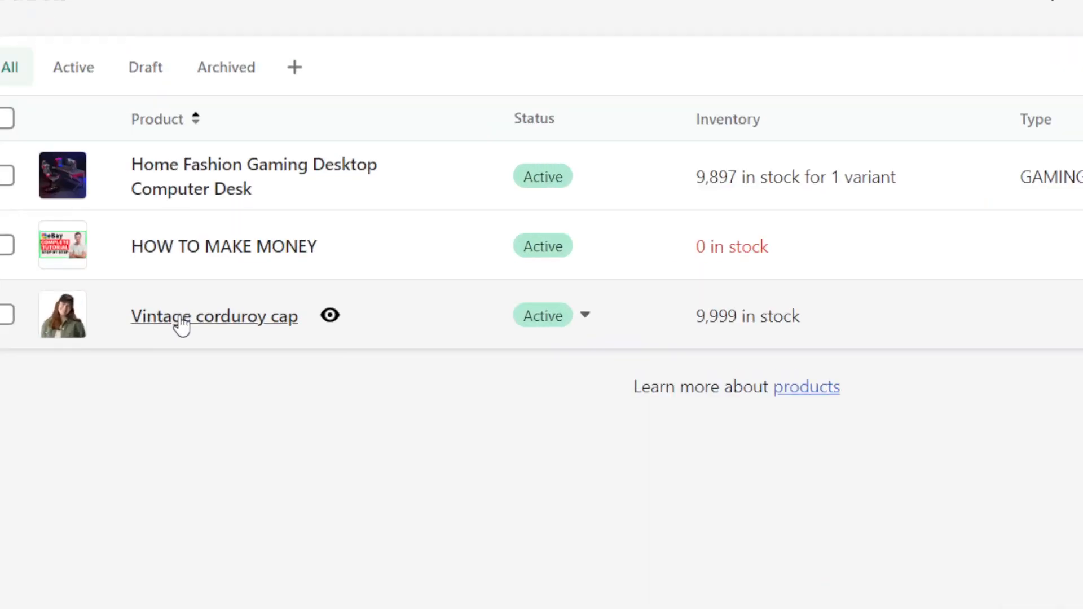
Inspect the Vintage corduroy cap product page, then return to the Products list via Home.
left_click(314, 307)
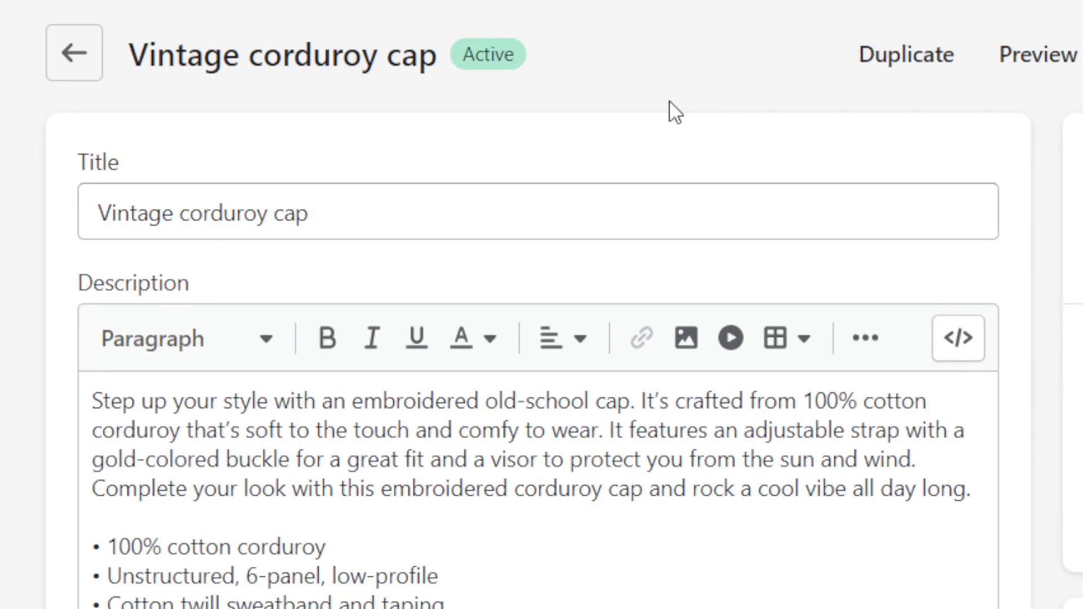
scroll(244, 233, "down", 15)
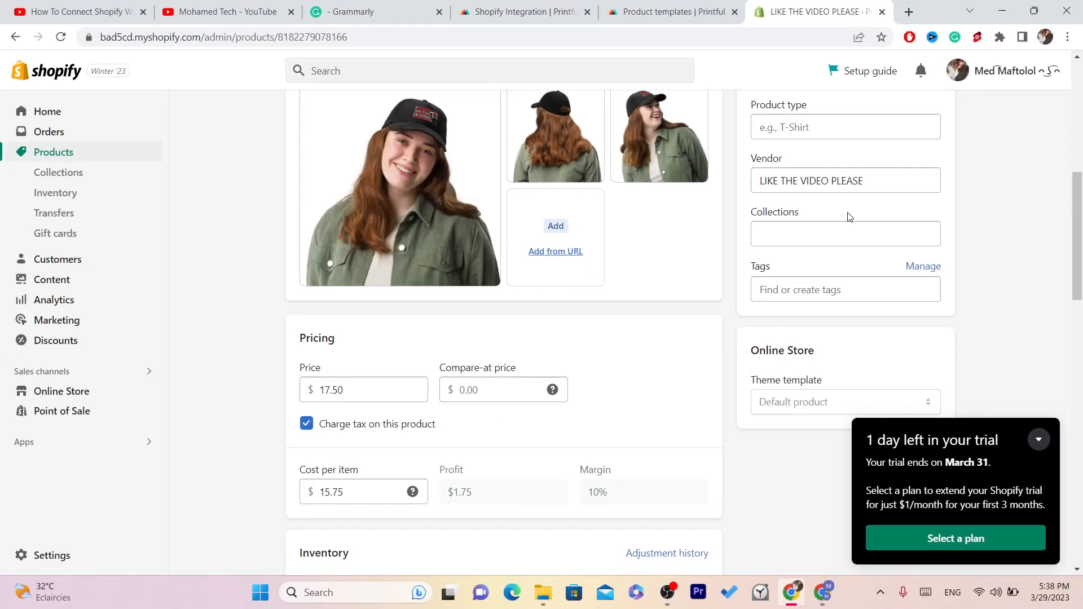
scroll(130, 204, "up", 3)
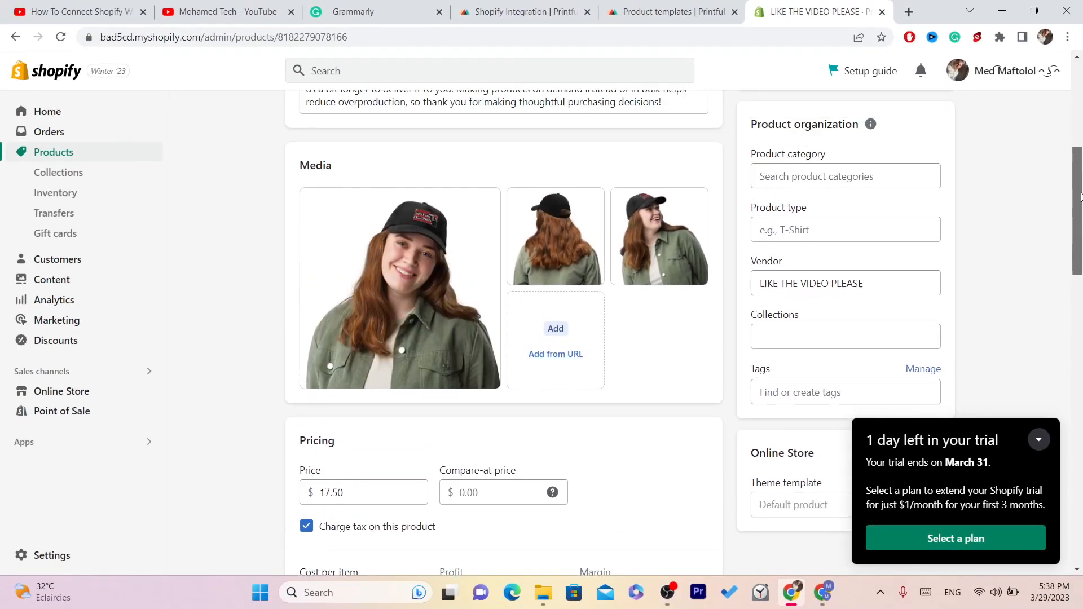
double_click(299, 225)
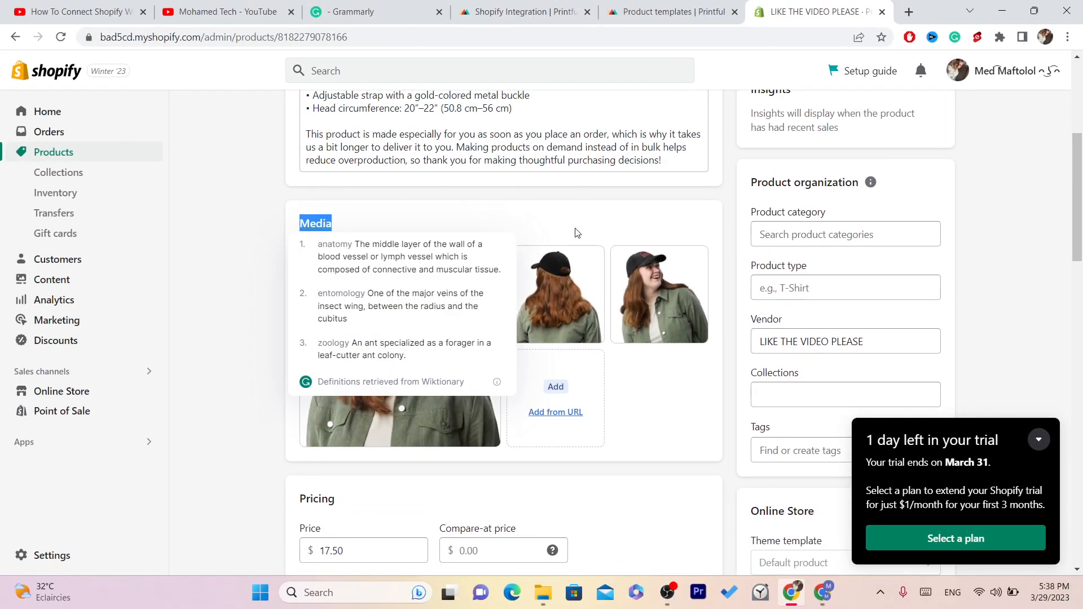
left_click(357, 223)
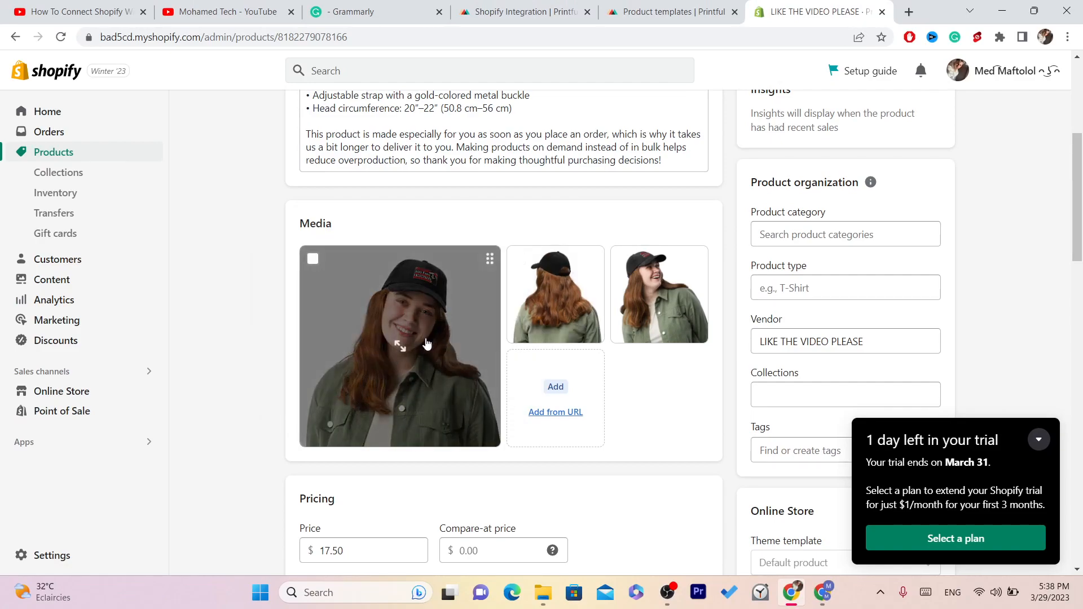
scroll(512, 249, "down", 2)
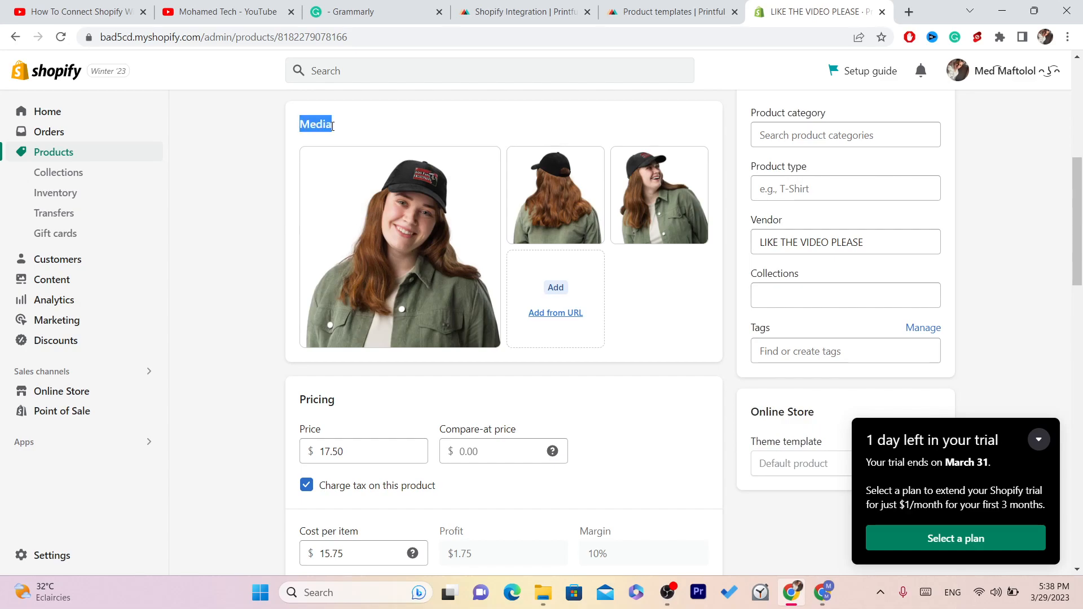
left_click_drag(1076, 239, 1075, 181)
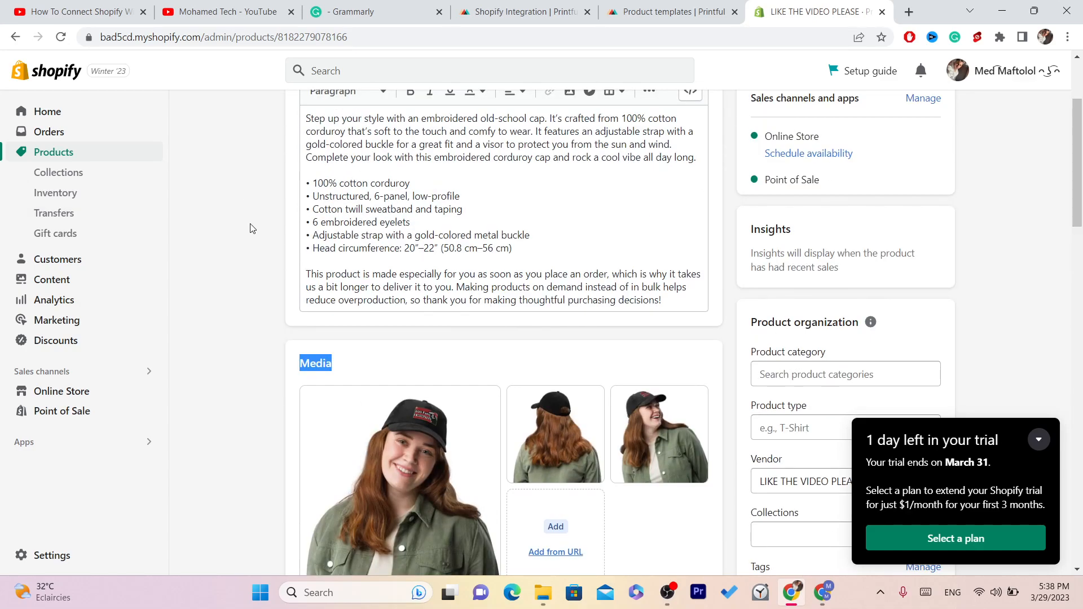
left_click(508, 33)
left_click(1052, 177)
left_click_drag(1077, 168, 1048, 74)
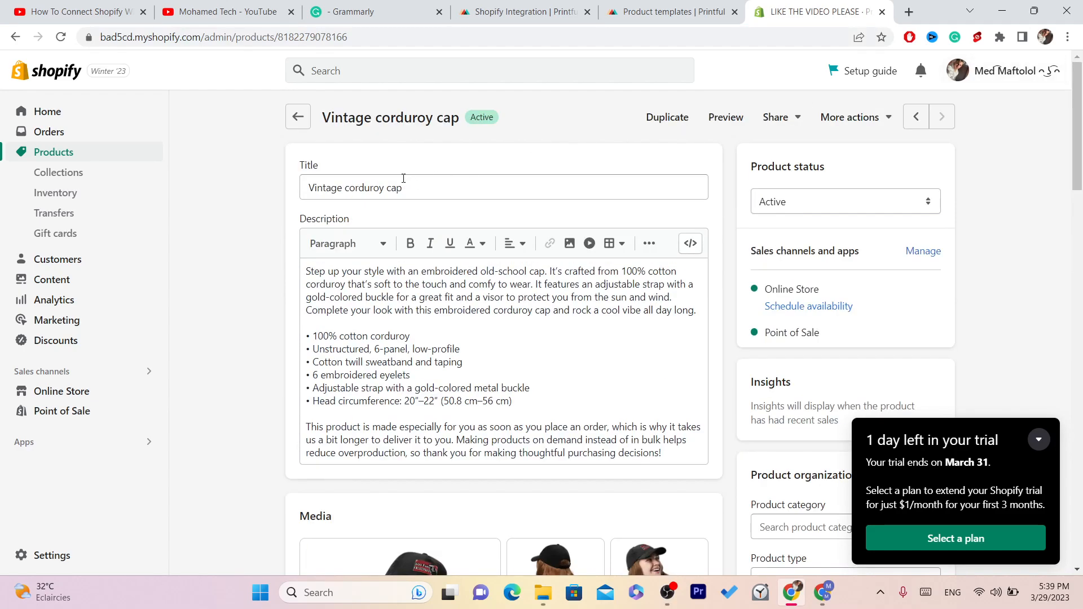
left_click(42, 110)
left_click(64, 159)
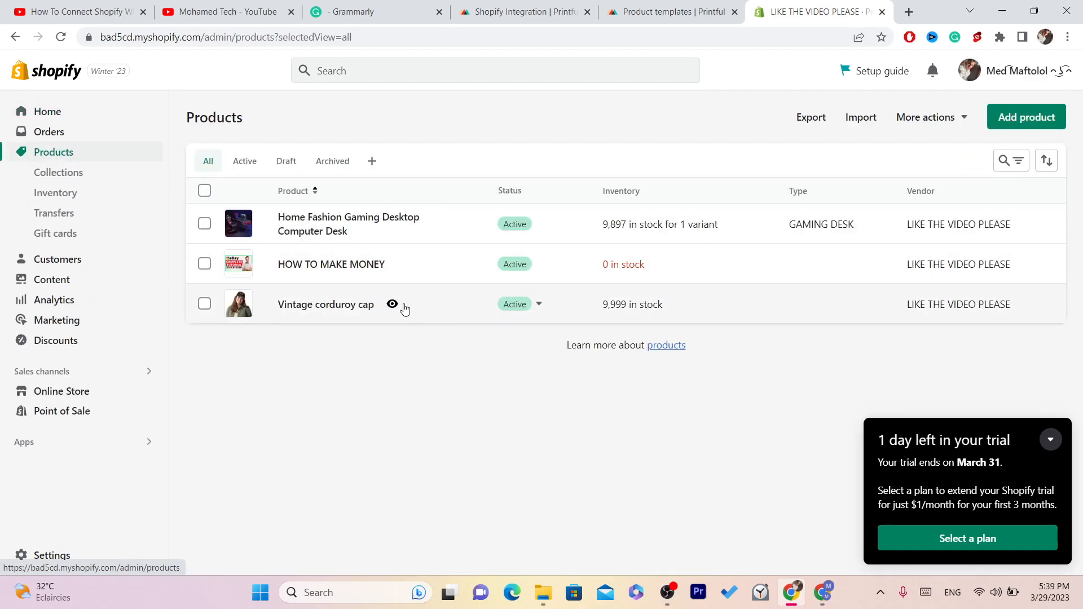
Preview the Vintage corduroy cap's storefront page and review its $17.50 USD listing.
left_click(393, 305)
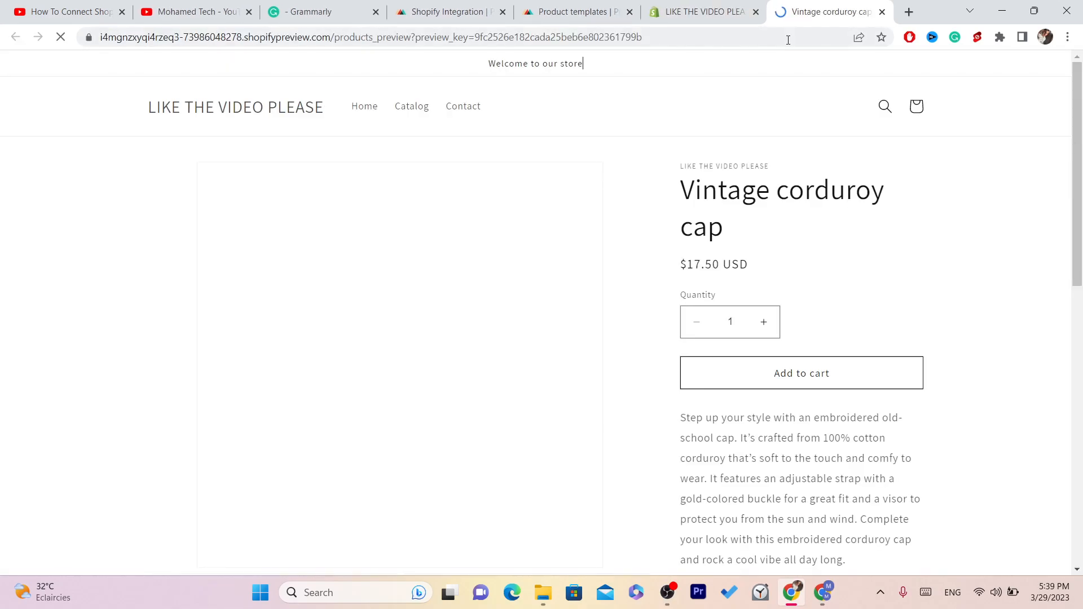
scroll(1063, 467, "down", 15)
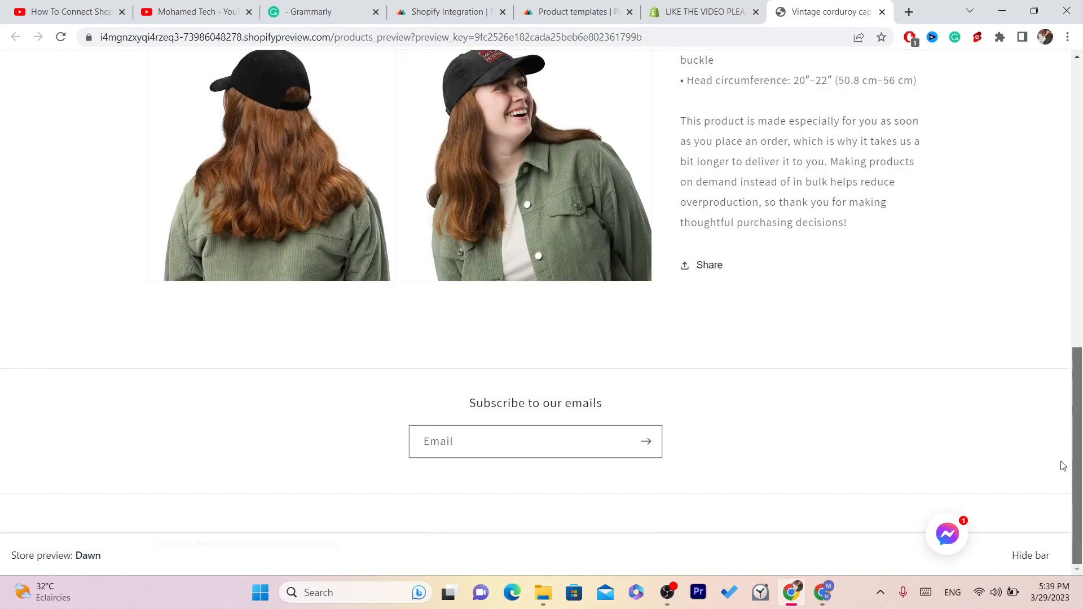
scroll(528, 200, "up", 15)
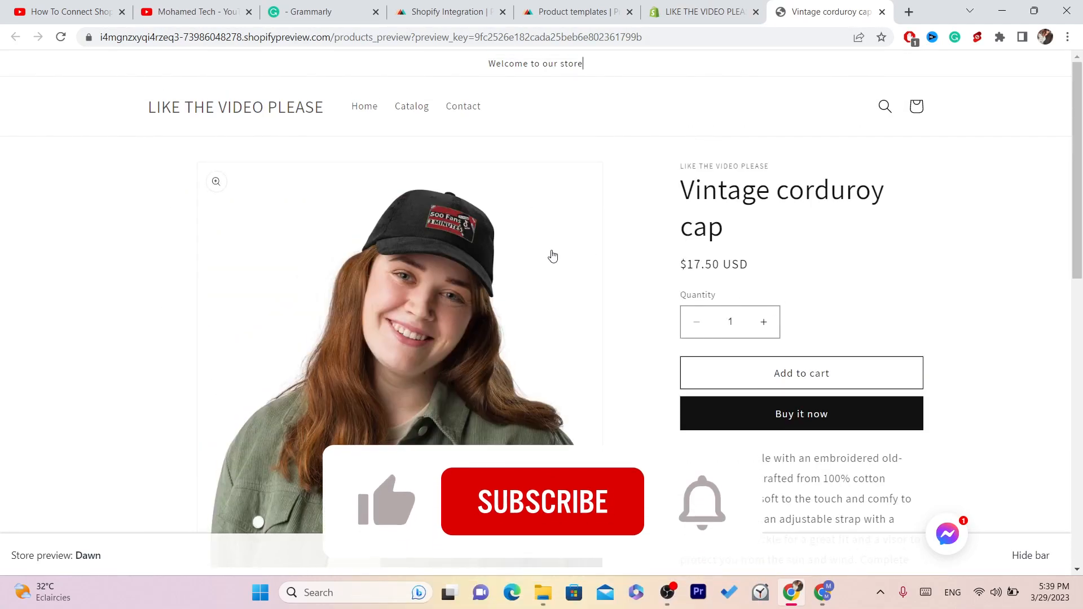